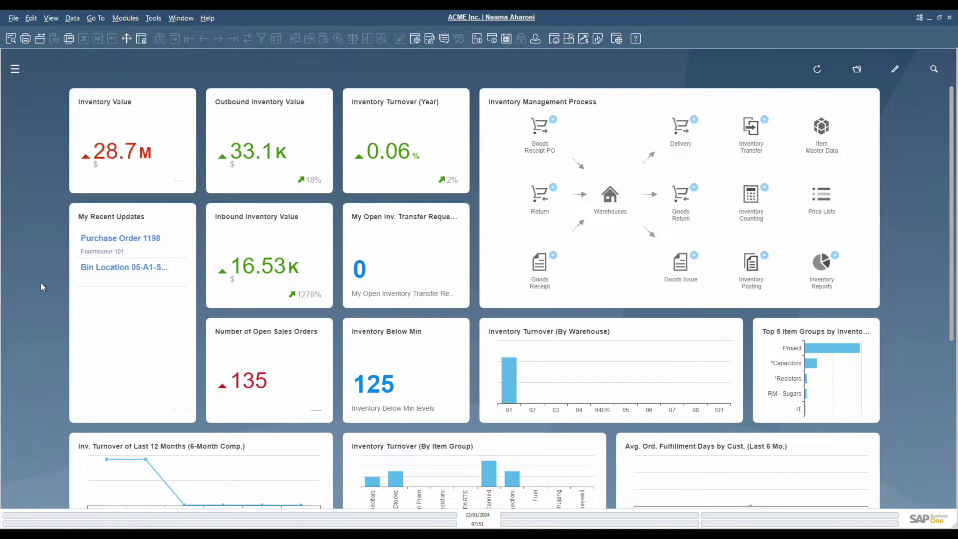
# Review the dashboard's list of items below minimum stock, then close it.
pyautogui.scroll(-1, 41, 284)
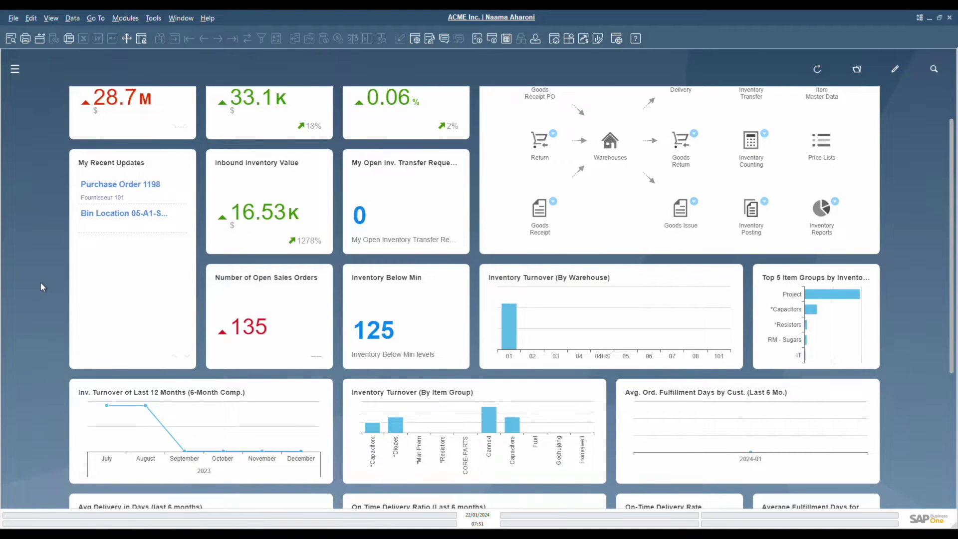
pyautogui.scroll(-1, 40, 282)
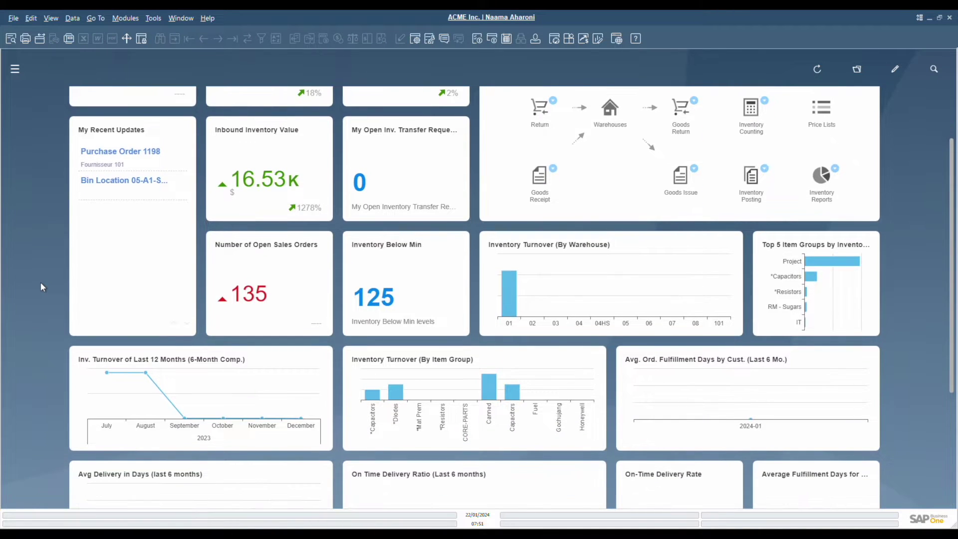
pyautogui.scroll(-1, 40, 283)
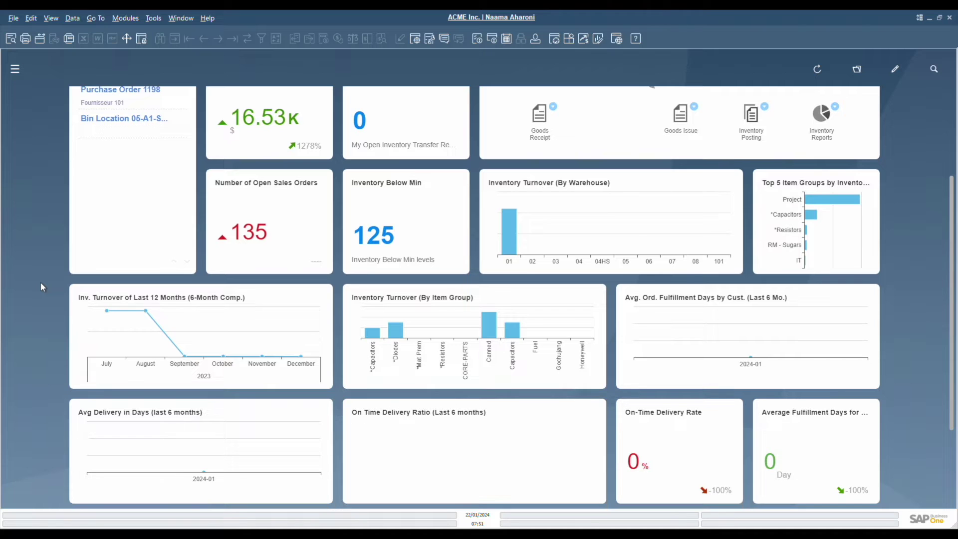
pyautogui.scroll(-1, 40, 282)
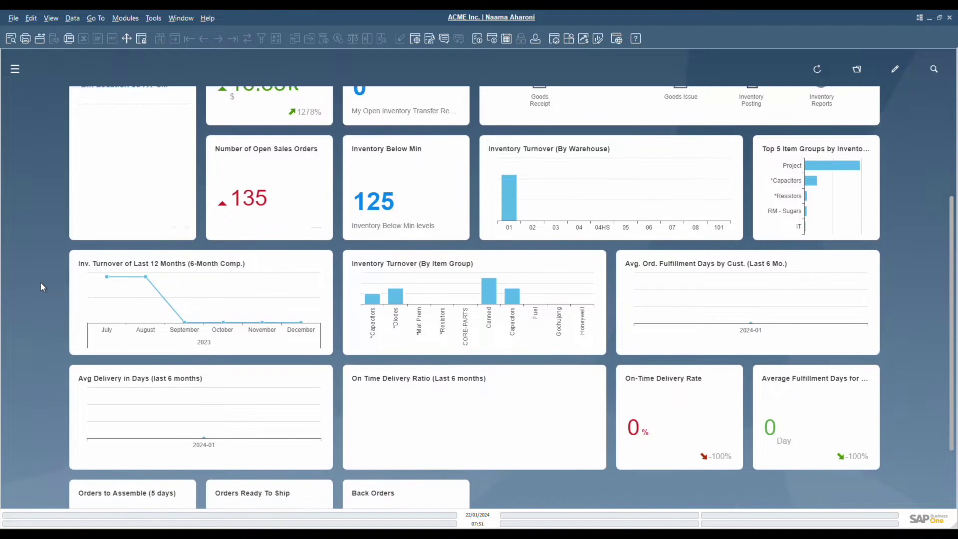
pyautogui.scroll(-1, 40, 282)
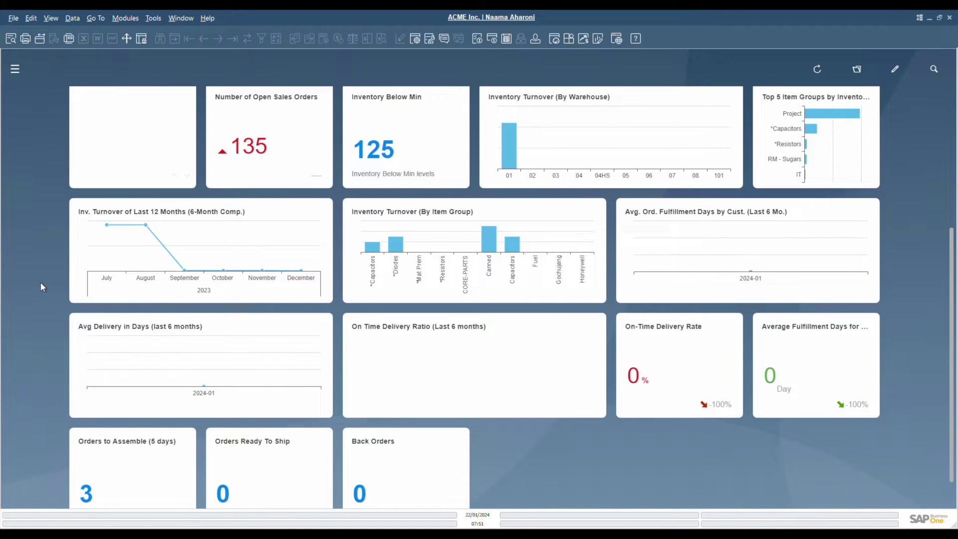
pyautogui.scroll(-1, 41, 282)
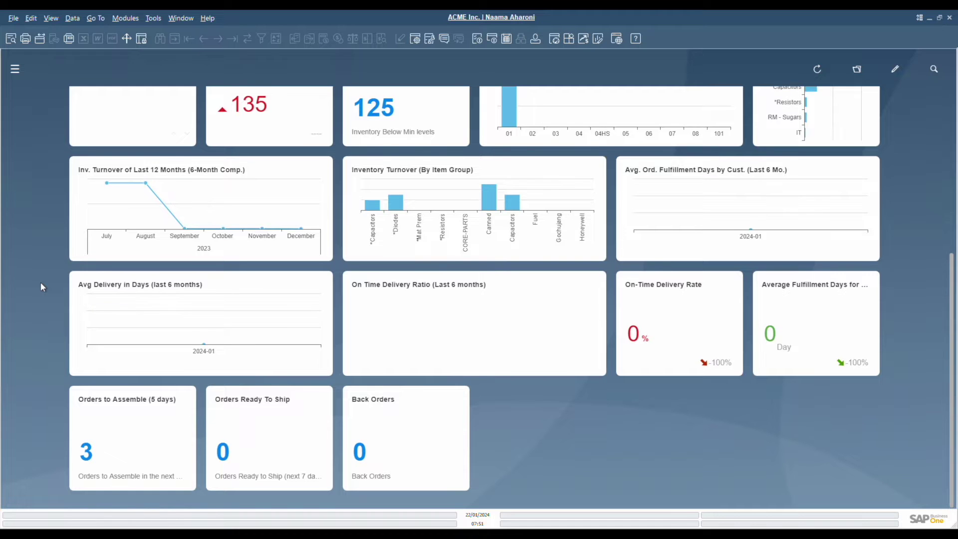
pyautogui.scroll(4, 40, 288)
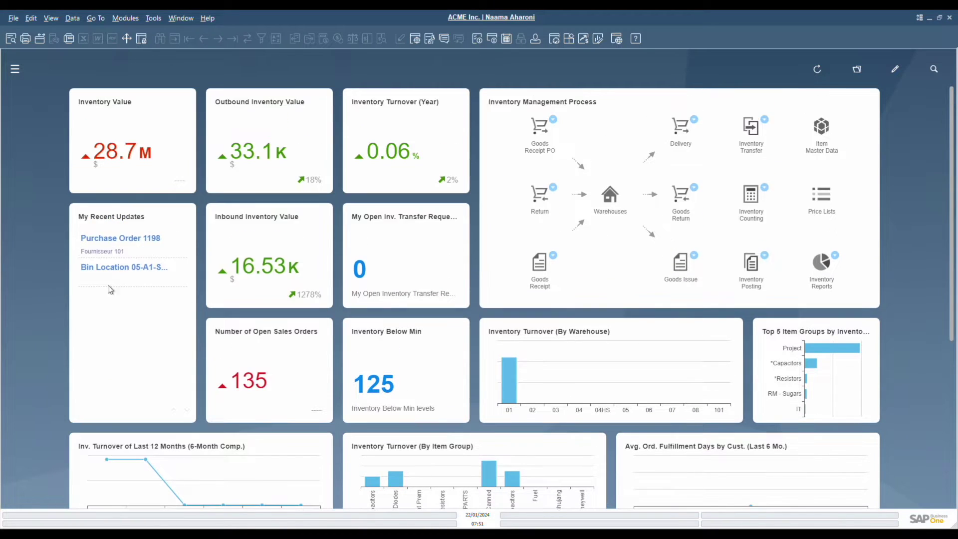
pyautogui.click(373, 387)
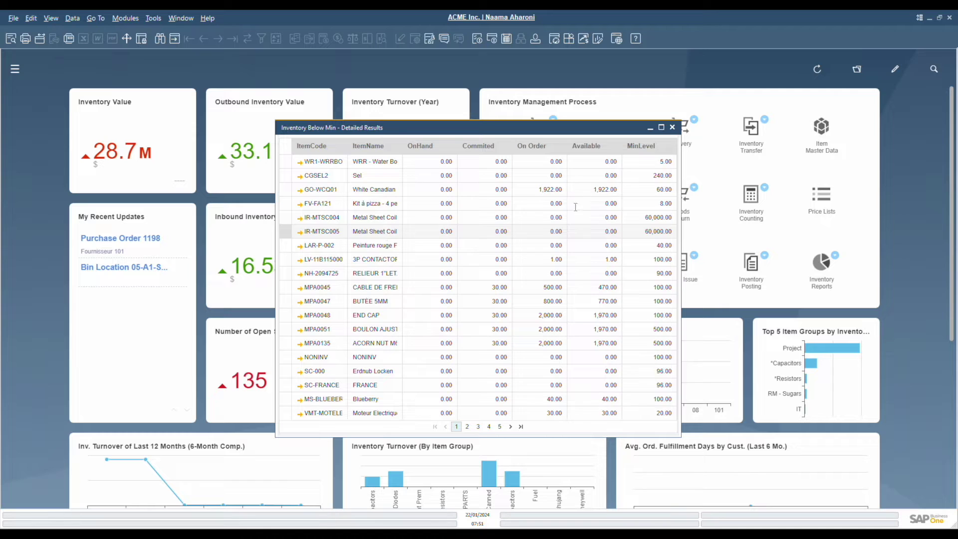
pyautogui.click(672, 128)
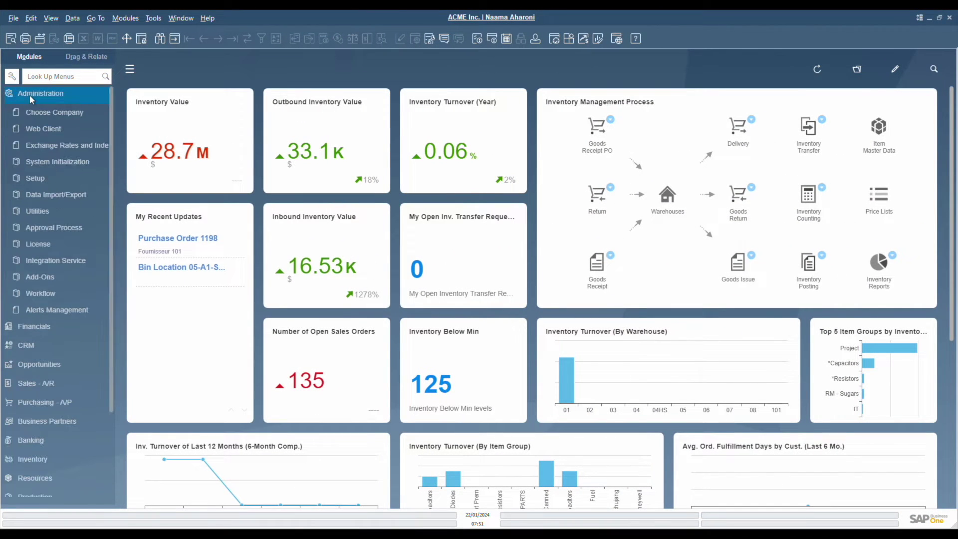
# Open the Warehouses setup and look up warehouse 01.
pyautogui.click(35, 178)
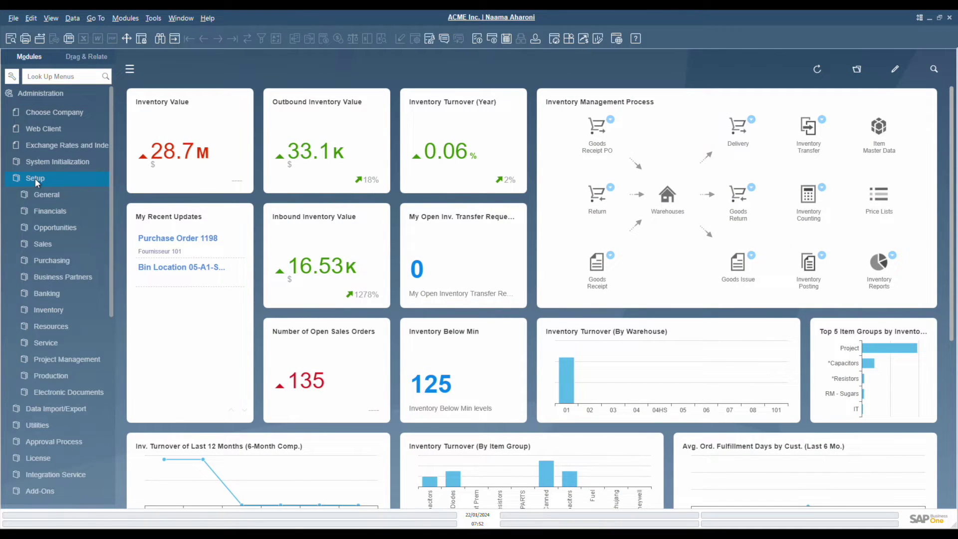
pyautogui.click(48, 311)
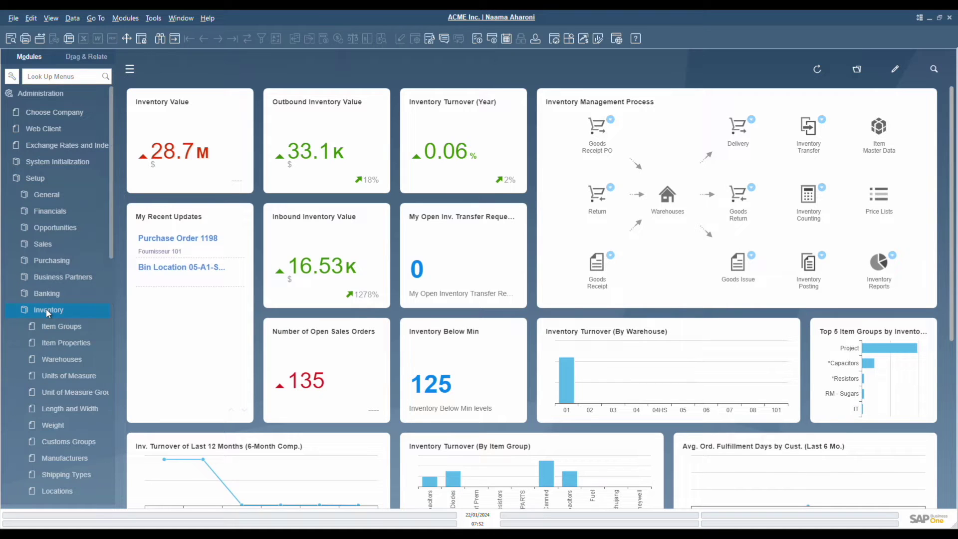
pyautogui.click(50, 359)
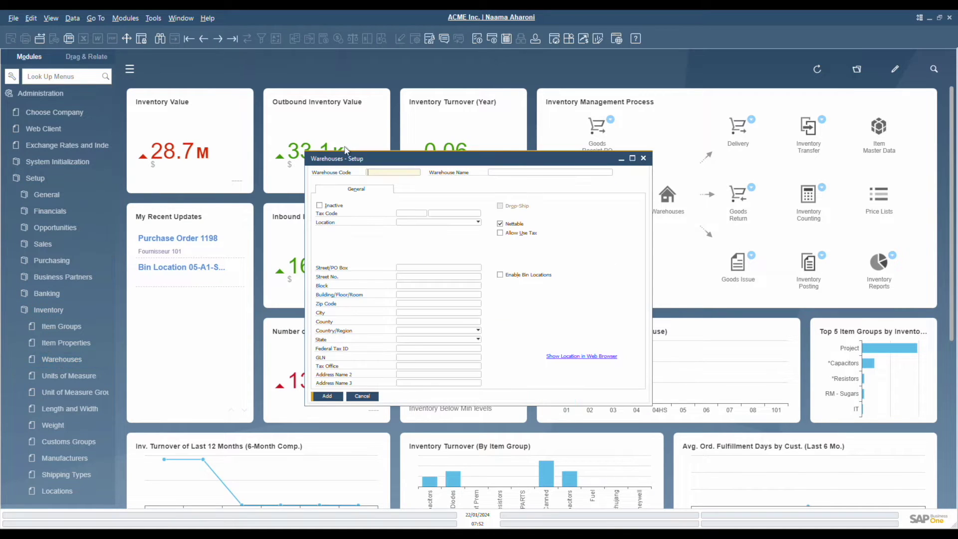
pyautogui.click(160, 40)
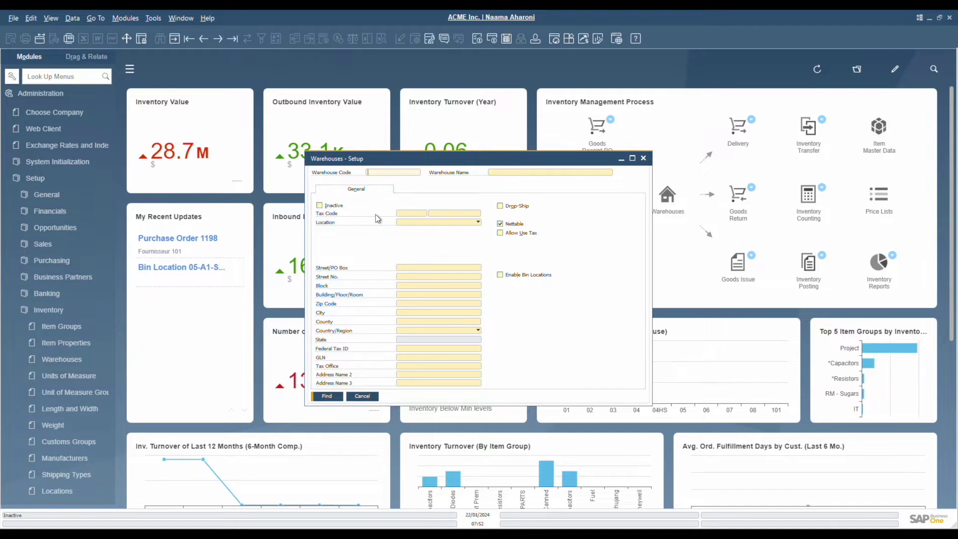
pyautogui.write('0')
pyautogui.write('1')
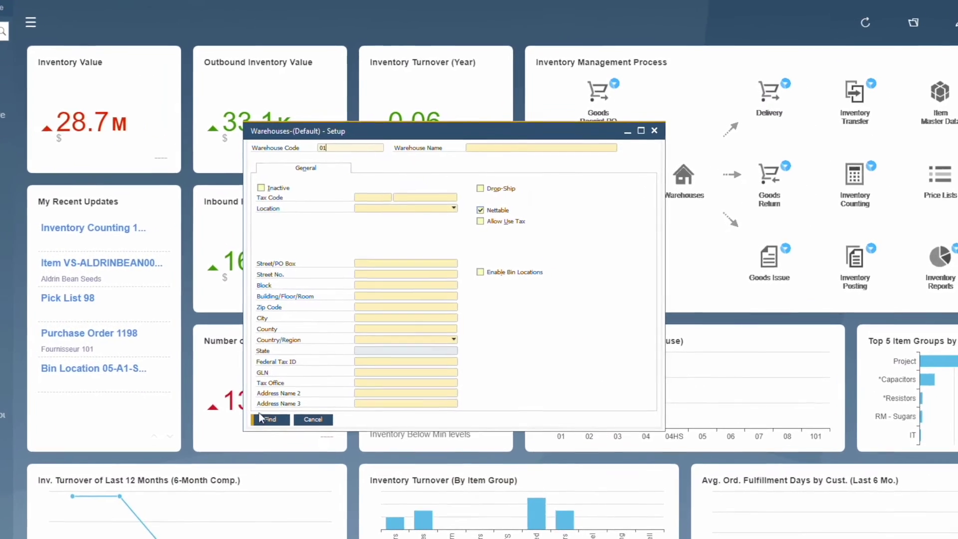
pyautogui.click(264, 418)
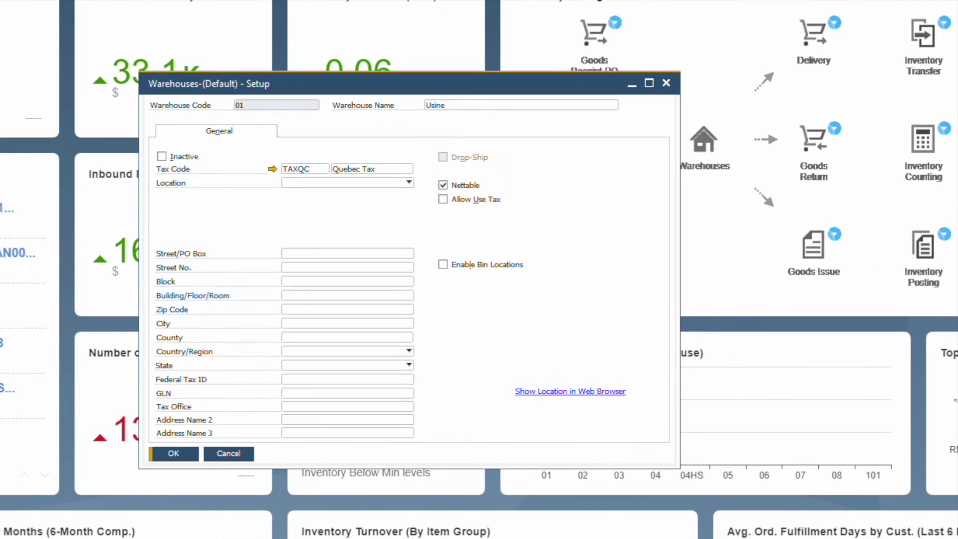
# Browse forward through the warehouse records, past Vancouver, IT01 and QC.
pyautogui.press('pagedown')
pyautogui.press('pagedown')
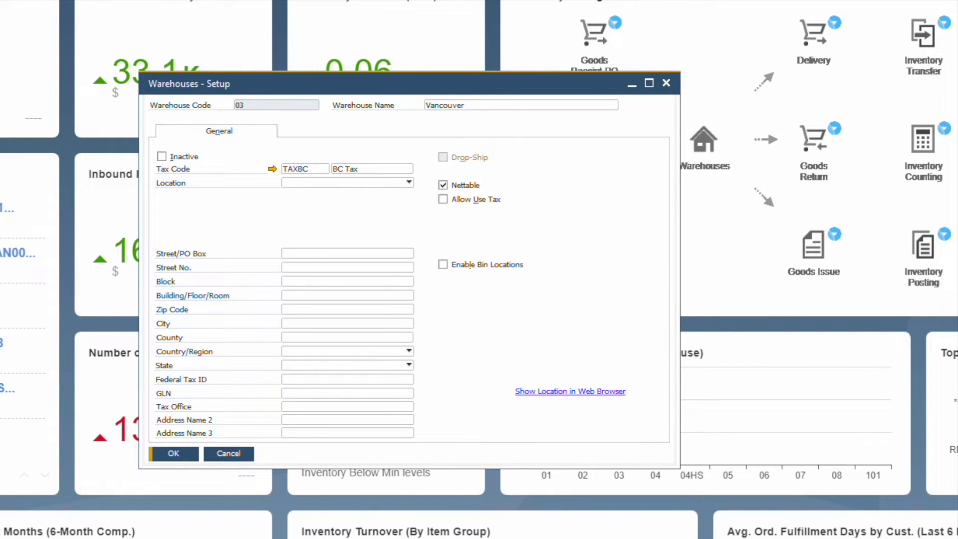
pyautogui.press('pagedown')
pyautogui.press('pagedown')
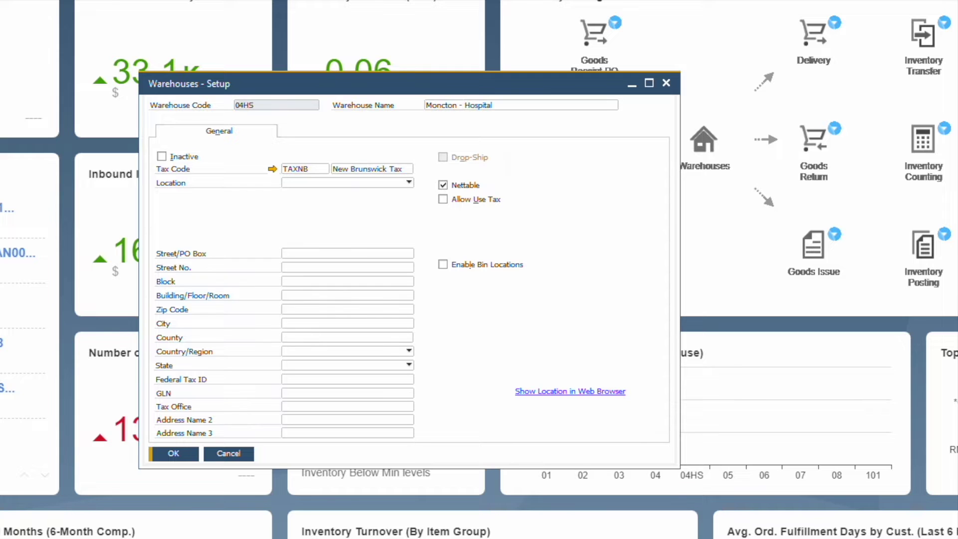
pyautogui.press('pagedown')
pyautogui.press('pagedown')
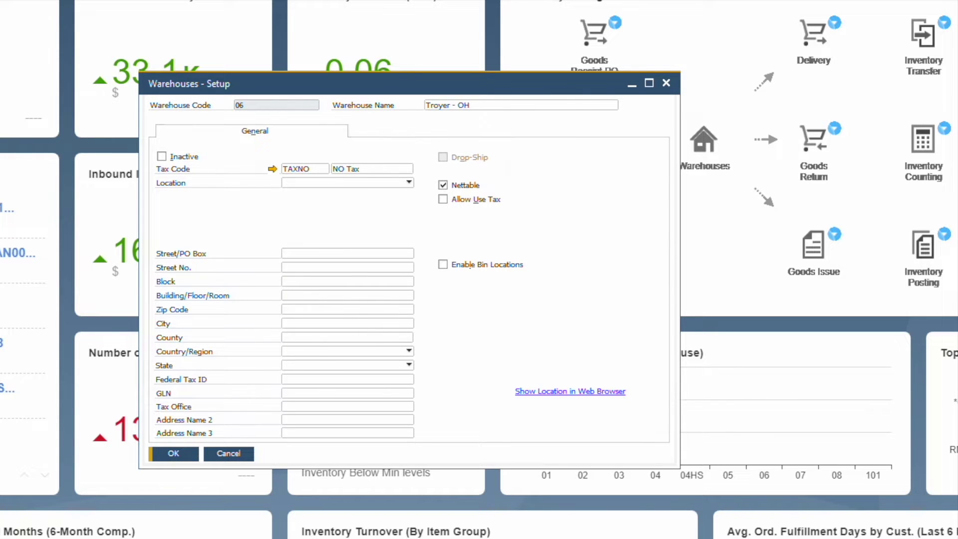
pyautogui.press('pagedown')
pyautogui.press('pagedown')
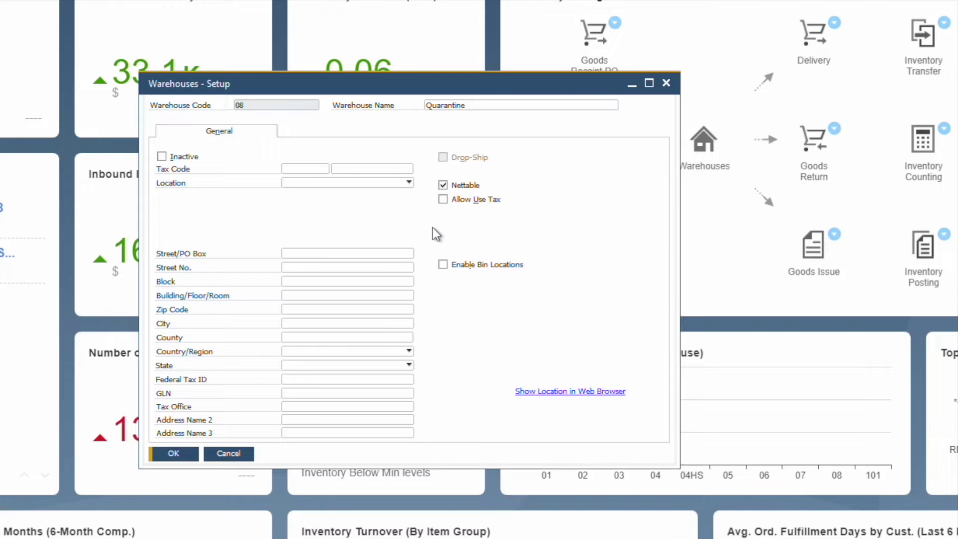
pyautogui.press('Tab')
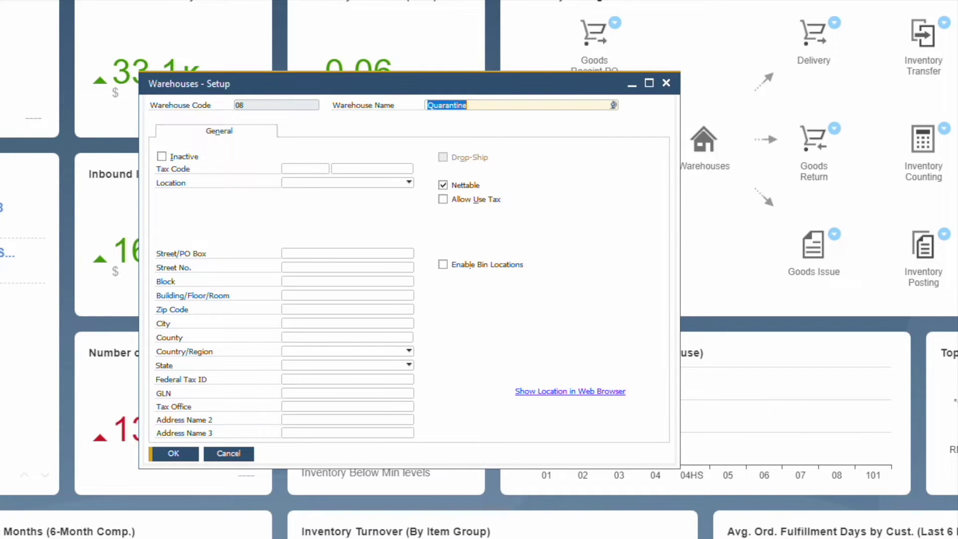
pyautogui.press('pagedown')
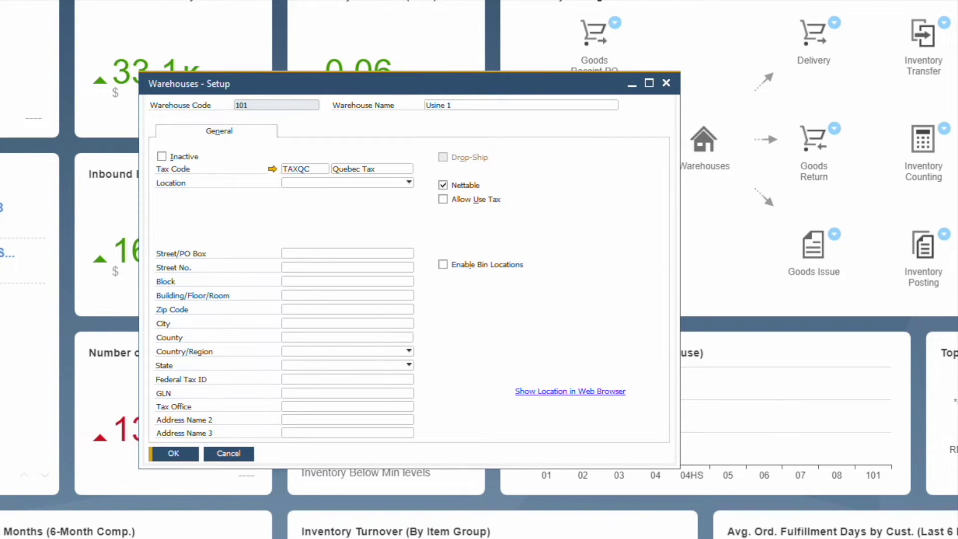
pyautogui.press('pagedown')
pyautogui.press('pagedown')
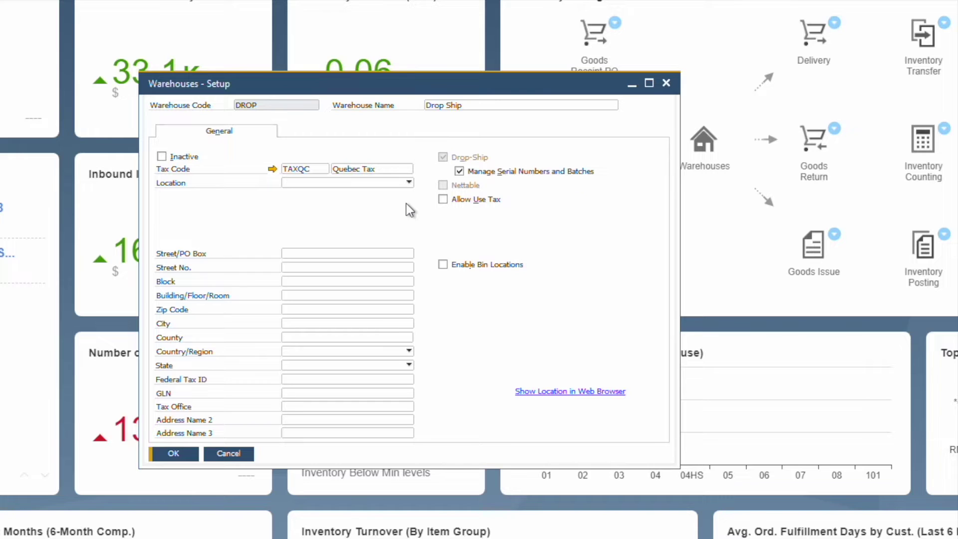
pyautogui.press('pagedown')
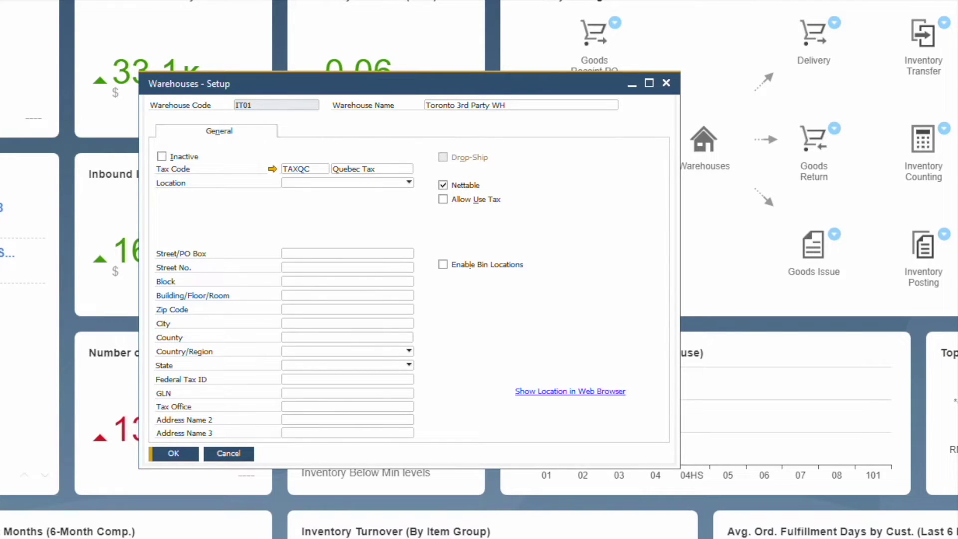
pyautogui.press('pagedown')
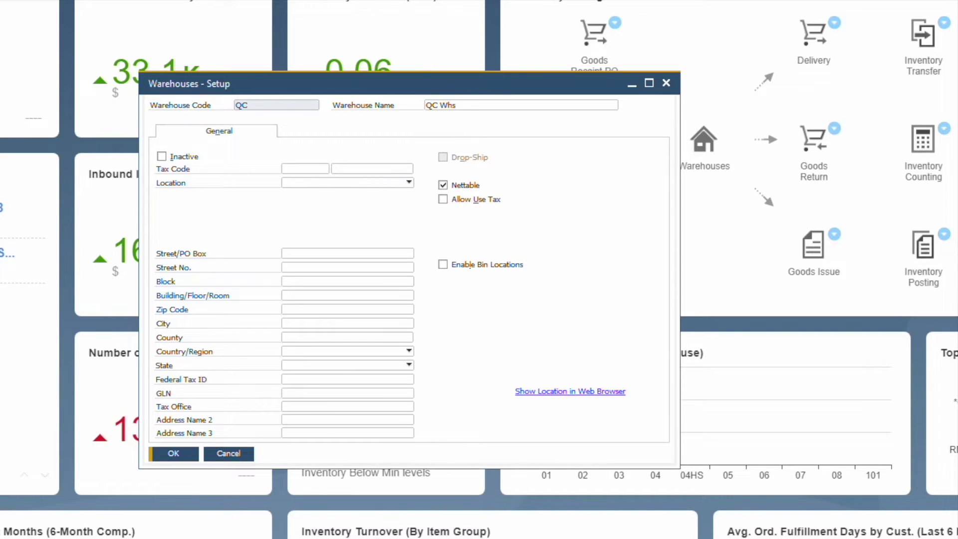
# Search for warehouse code 05 to bring up Bin Wh.
pyautogui.hotkey('ctrl', 'f')
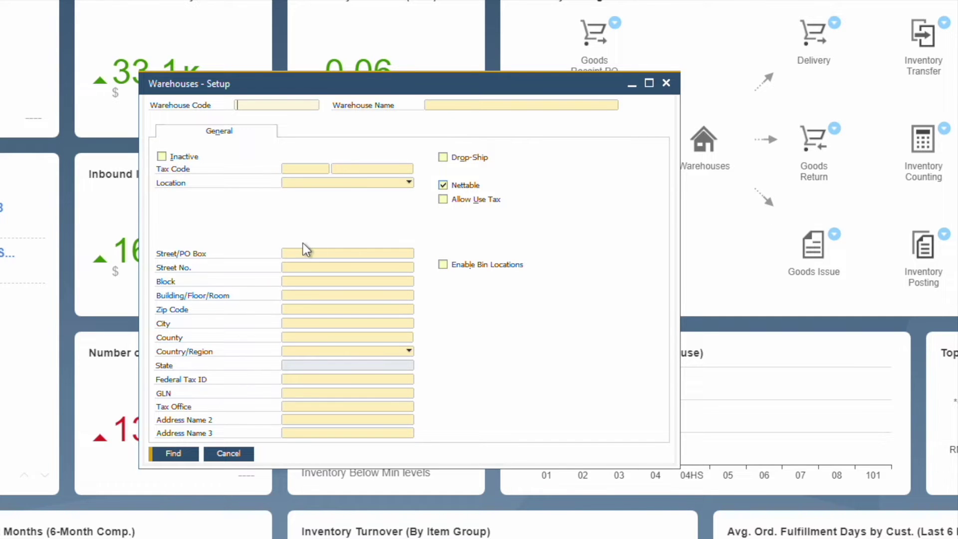
pyautogui.write('05')
pyautogui.press('Return')
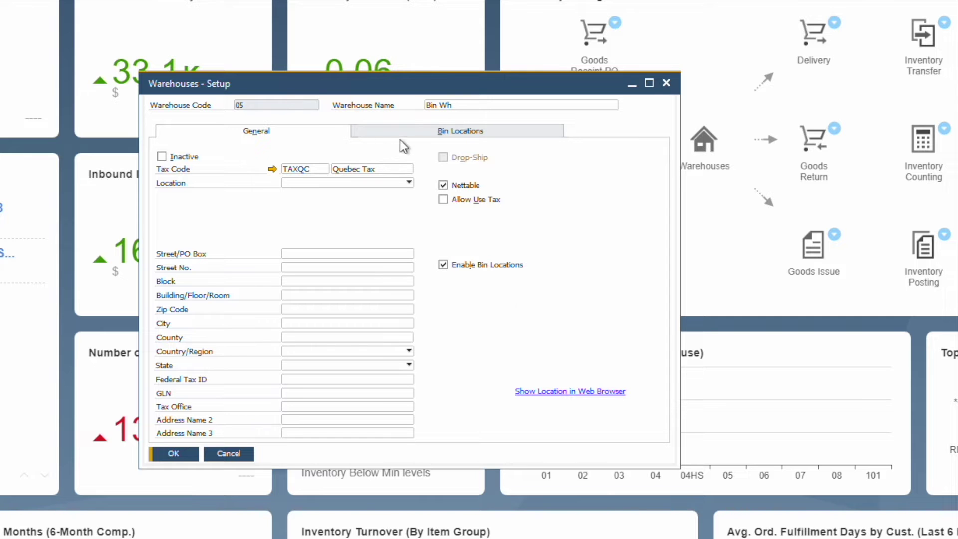
# Open the Bin Locations tab and view the warehouse's full bin location list.
pyautogui.click(420, 131)
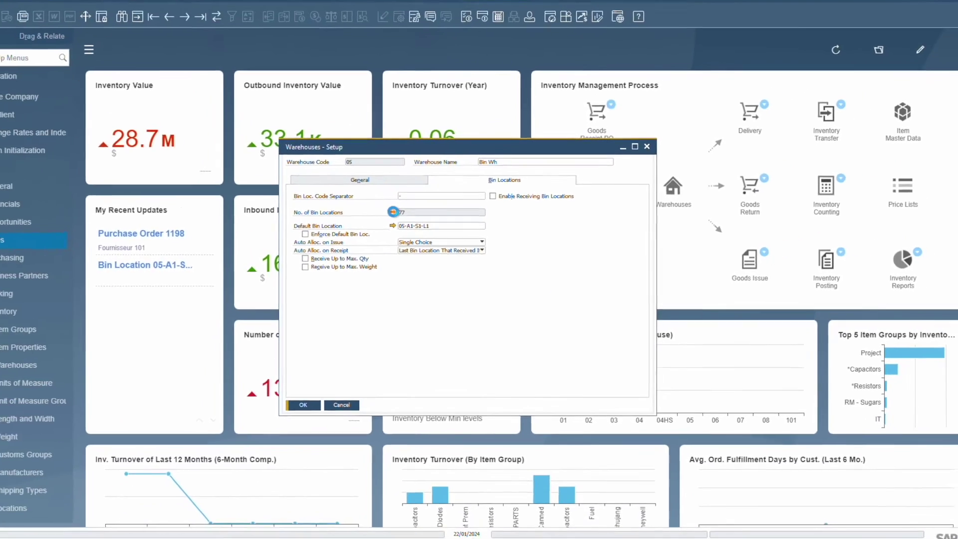
pyautogui.click(394, 212)
pyautogui.click(645, 255)
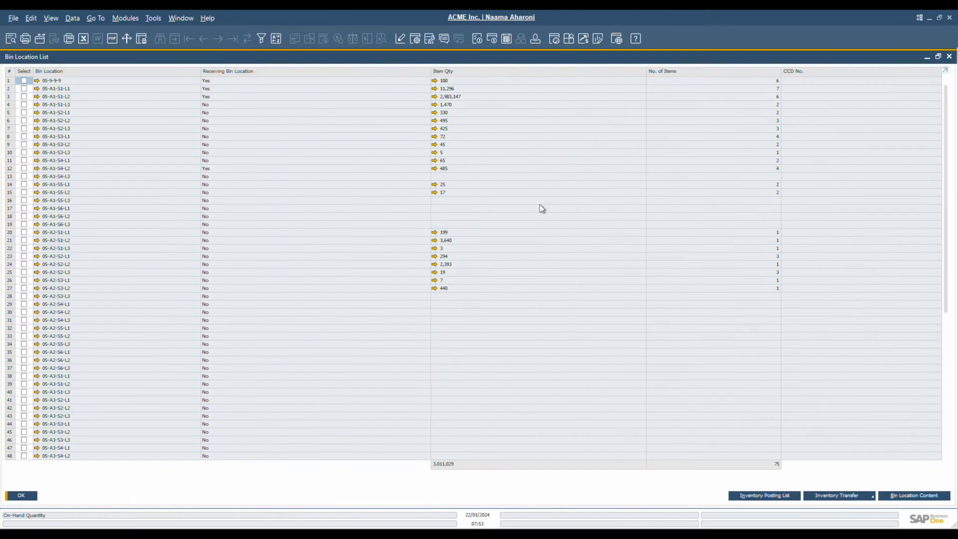
pyautogui.click(949, 57)
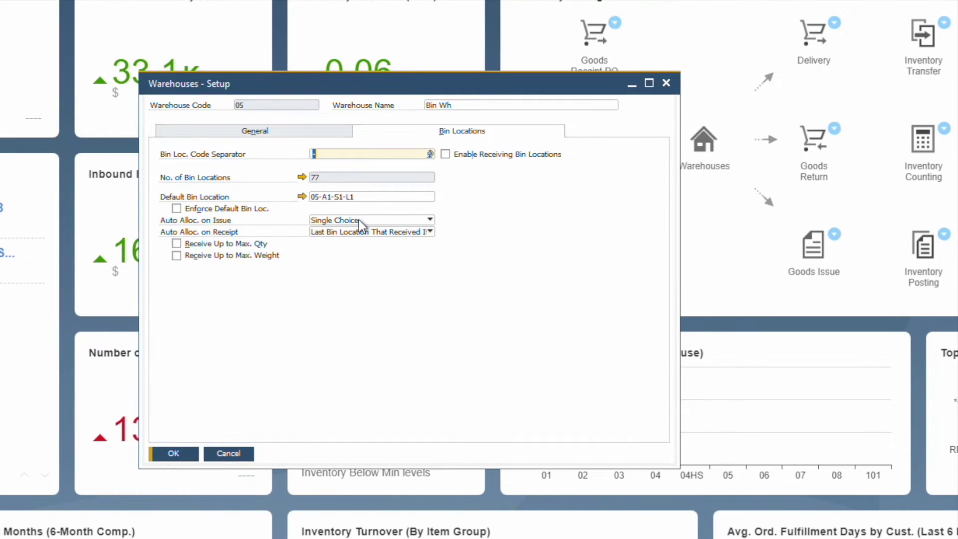
# Keep Single Choice issue and Last Bin Location That Received Item receipt allocation, then open bin 05-A1-S1-L1.
pyautogui.click(358, 219)
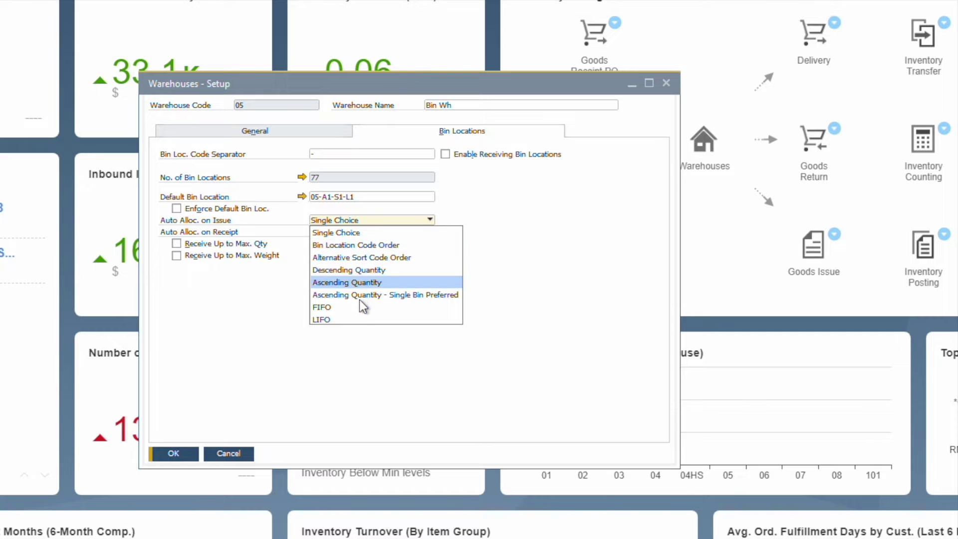
pyautogui.click(361, 346)
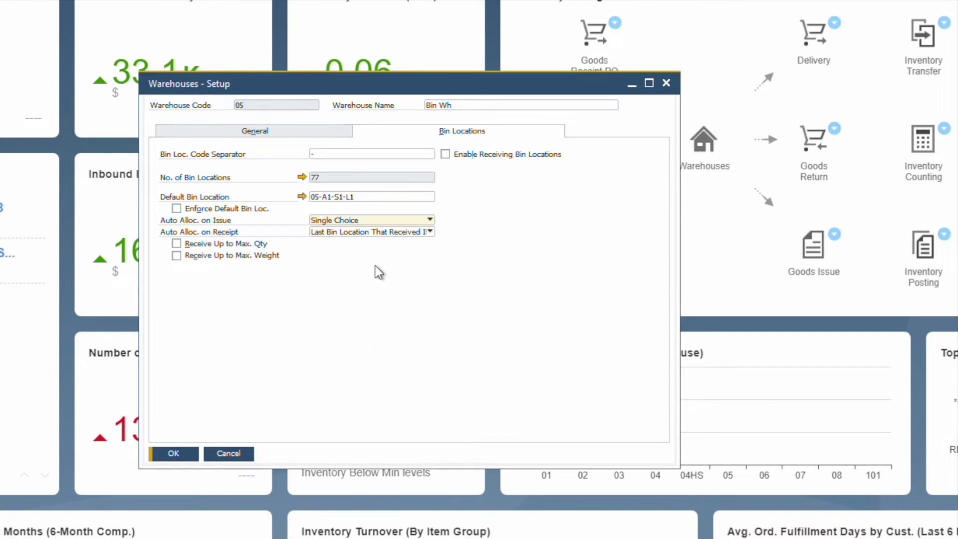
pyautogui.click(378, 233)
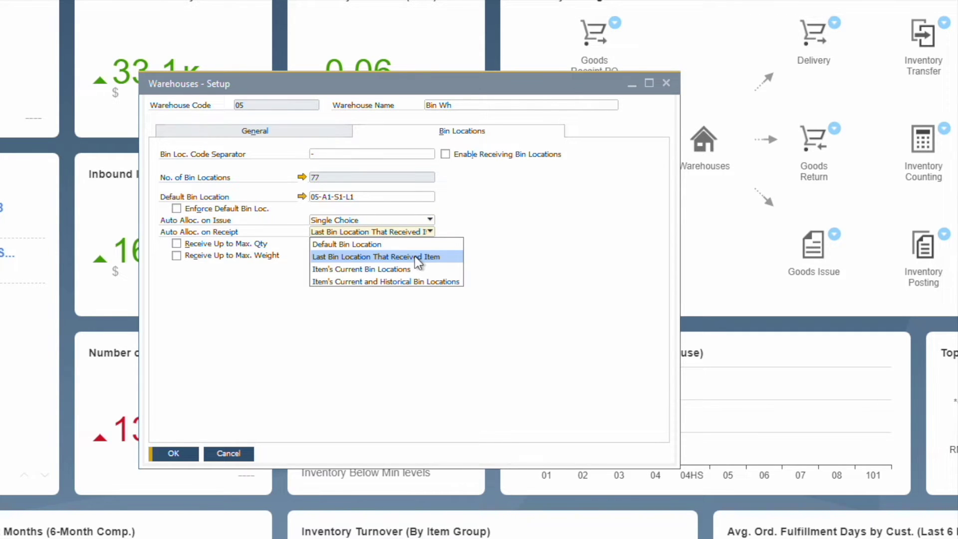
pyautogui.click(419, 313)
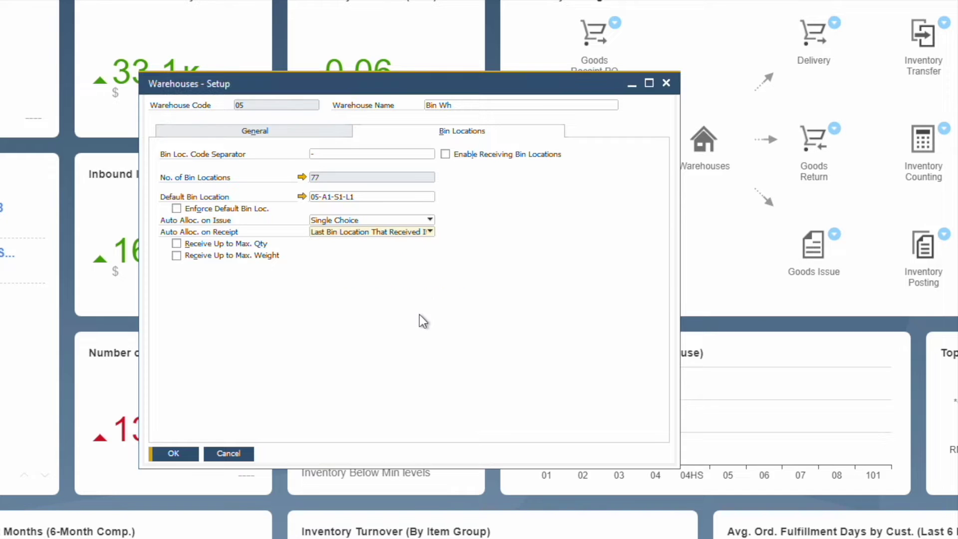
pyautogui.click(305, 196)
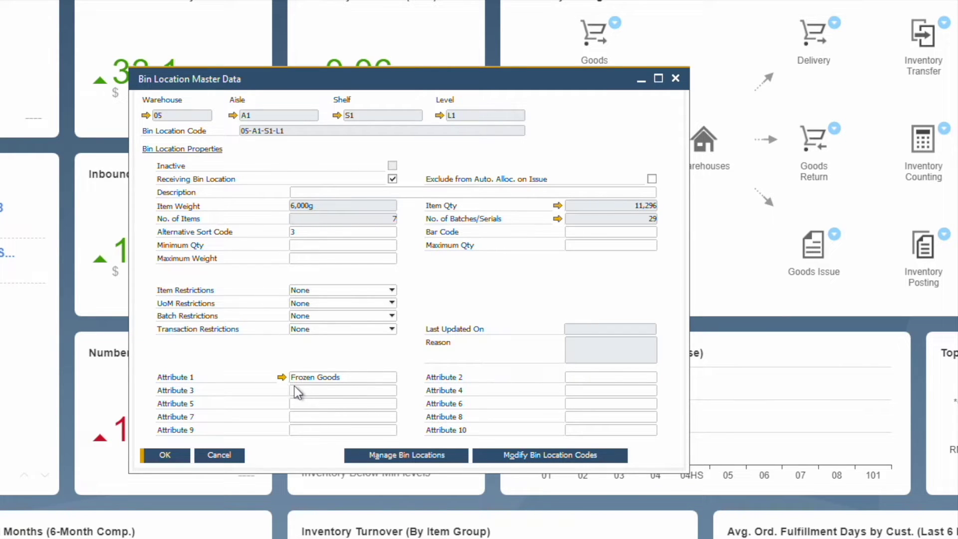
# Keep Attribute 1 as Frozen Goods and all restrictions at None, then close bin 05-A1-S1-L1.
pyautogui.click(281, 377)
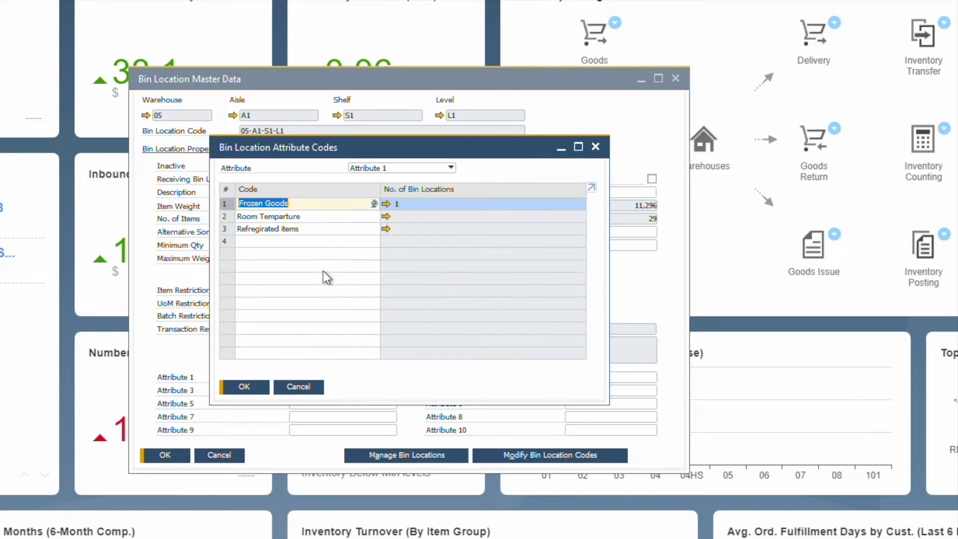
pyautogui.click(244, 386)
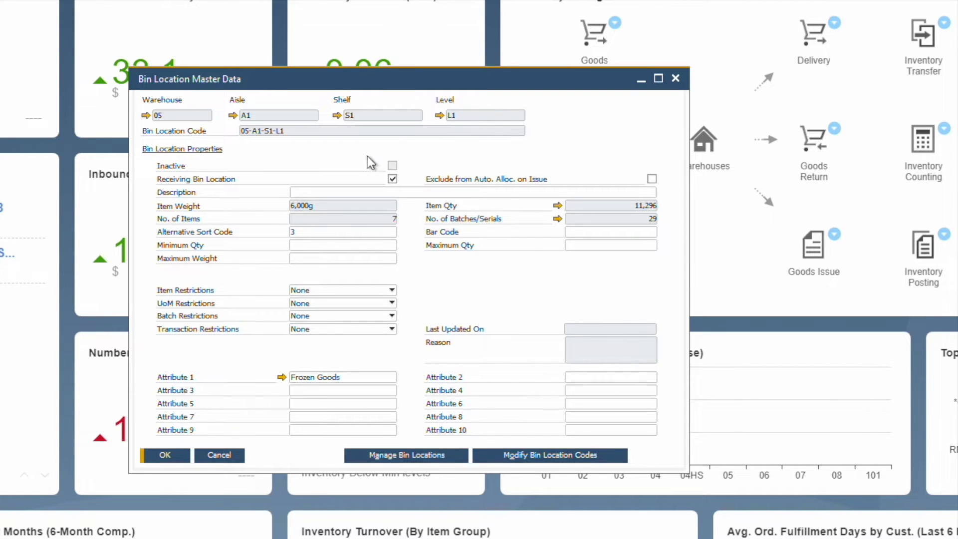
pyautogui.click(359, 290)
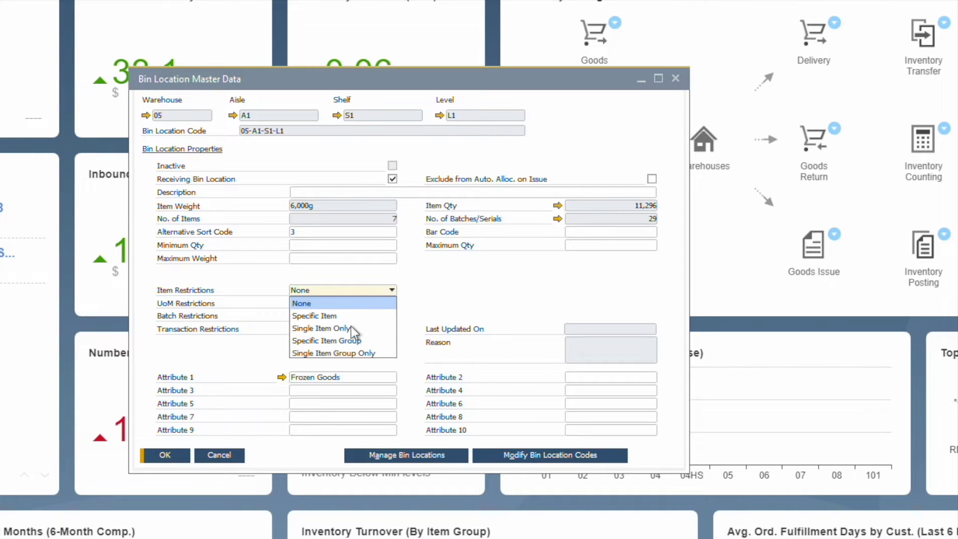
pyautogui.click(354, 302)
pyautogui.click(355, 302)
pyautogui.click(406, 358)
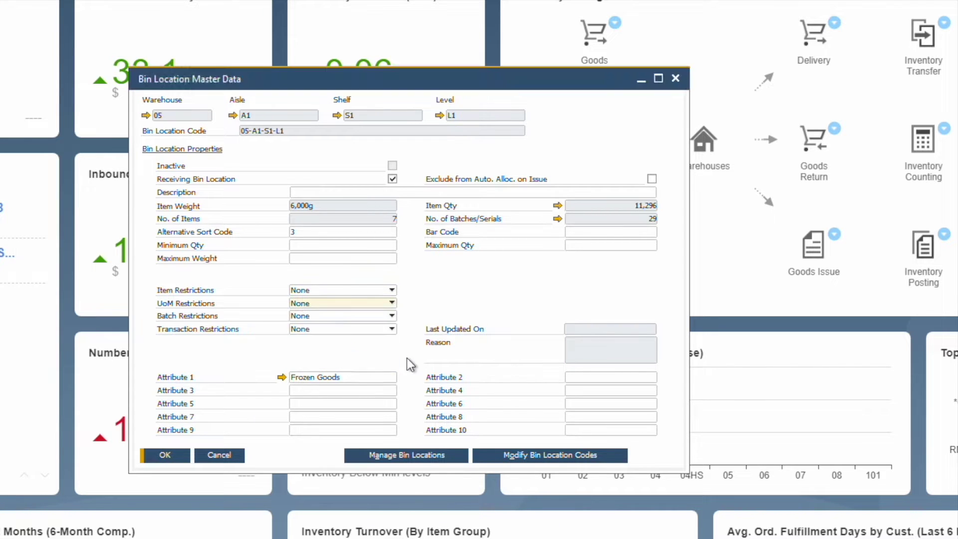
pyautogui.click(359, 315)
pyautogui.click(341, 331)
pyautogui.click(340, 331)
pyautogui.click(239, 357)
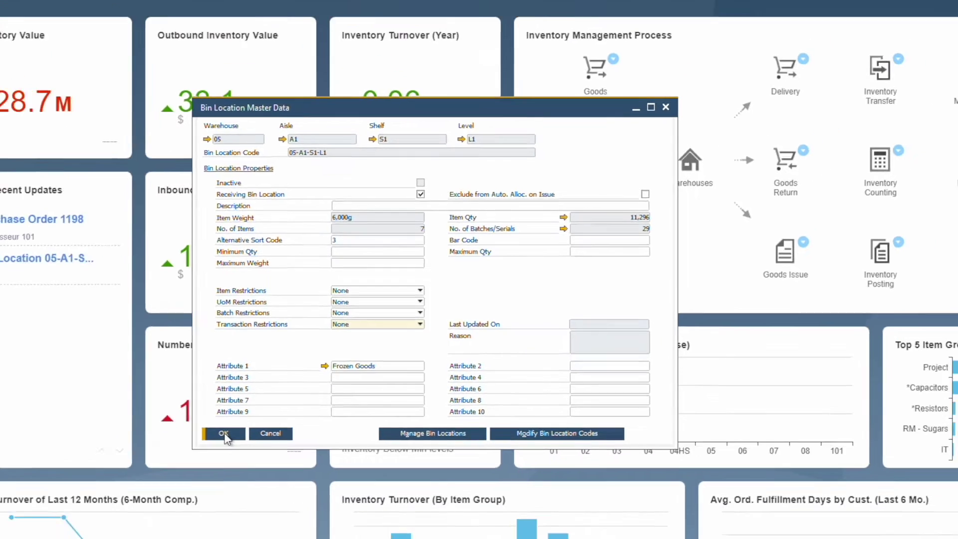
pyautogui.click(224, 434)
# Close the warehouse setup and run the Bin Location Content List in Hierarchical view.
pyautogui.press('Escape')
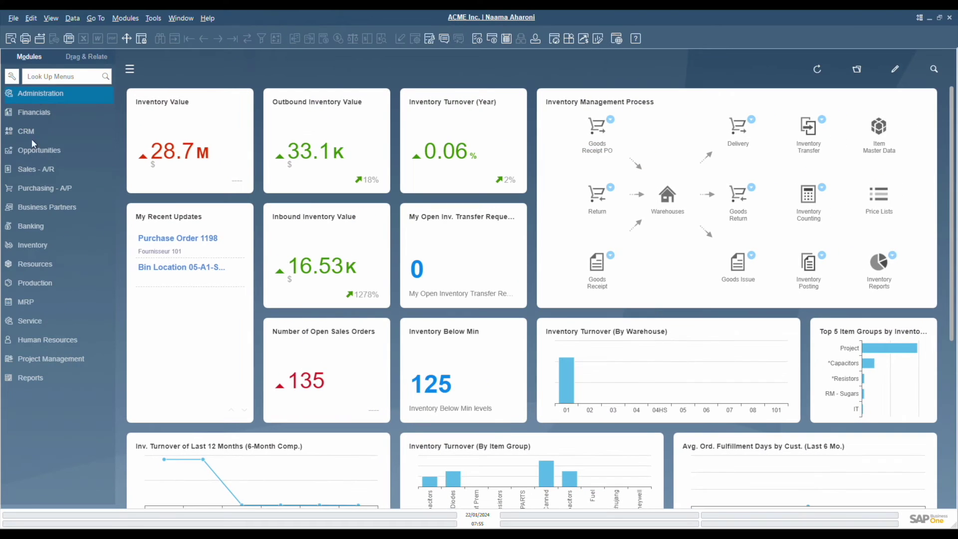
pyautogui.click(27, 244)
pyautogui.scroll(-7, 54, 438)
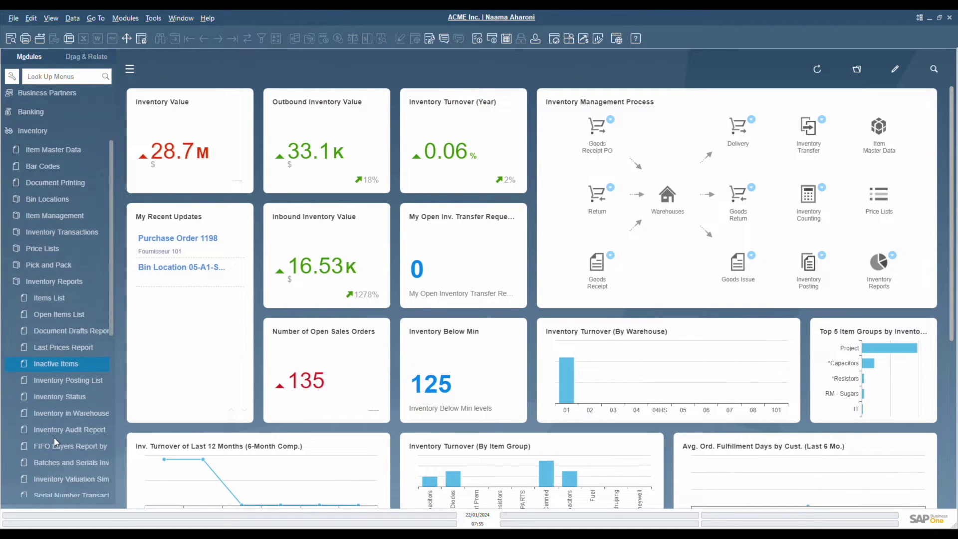
pyautogui.scroll(-1, 55, 443)
pyautogui.click(56, 438)
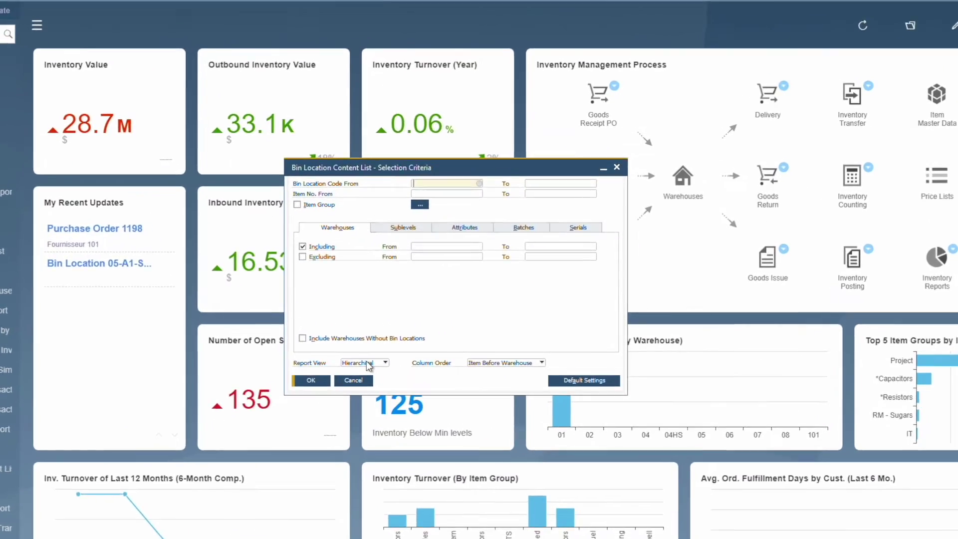
pyautogui.click(368, 363)
pyautogui.click(356, 374)
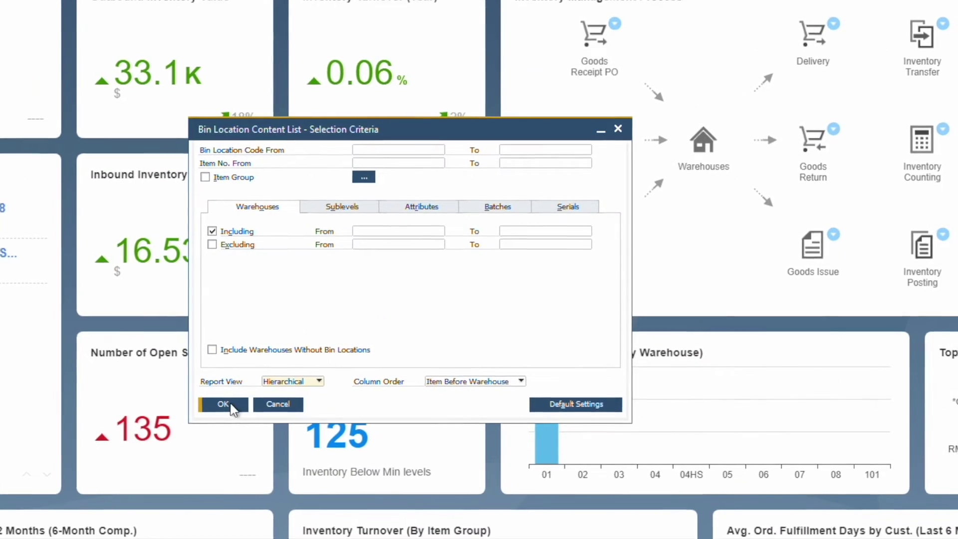
pyautogui.click(311, 380)
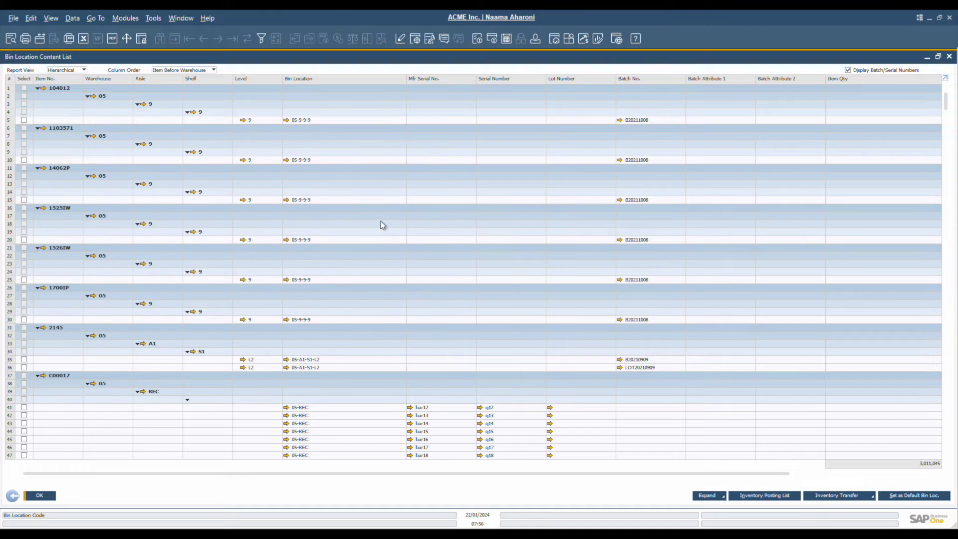
# Hide batch/serial details and create a Clear Inventory transfer for the CREAM line in bin 05-A1-S1-L1.
pyautogui.scroll(-8, 329, 401)
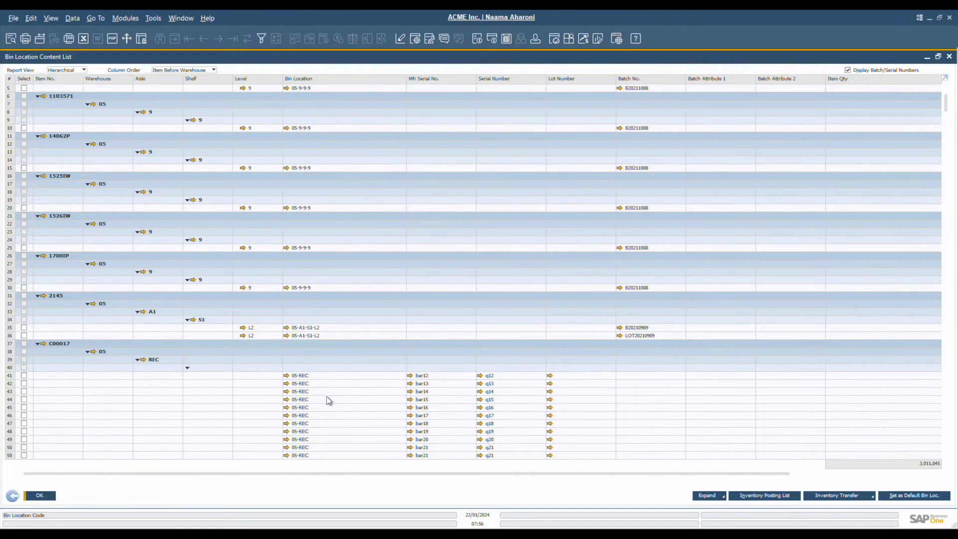
pyautogui.scroll(-1, 329, 400)
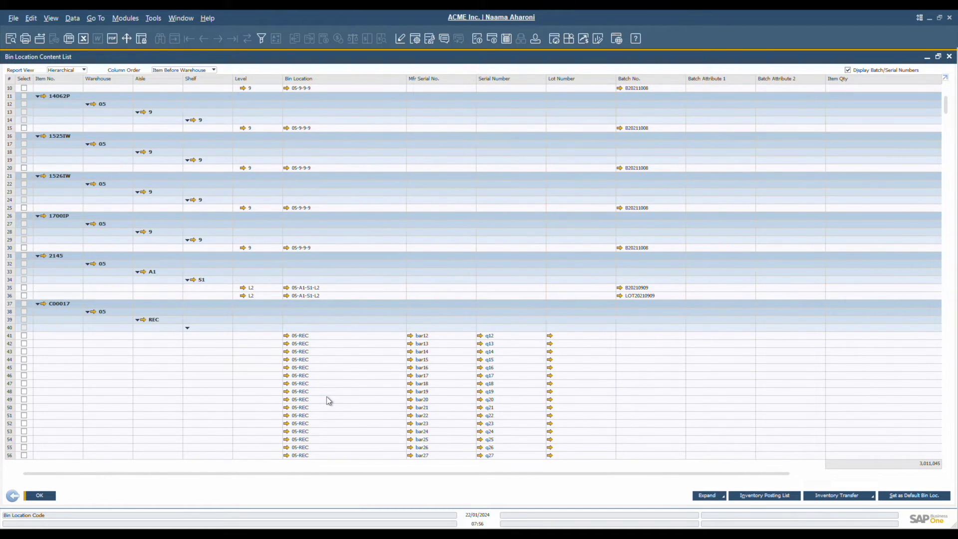
pyautogui.click(848, 70)
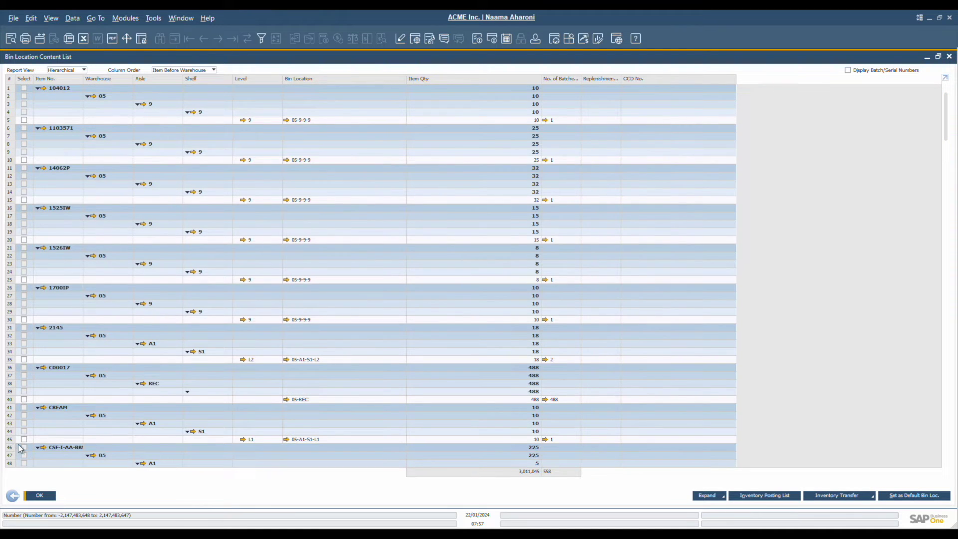
pyautogui.click(24, 440)
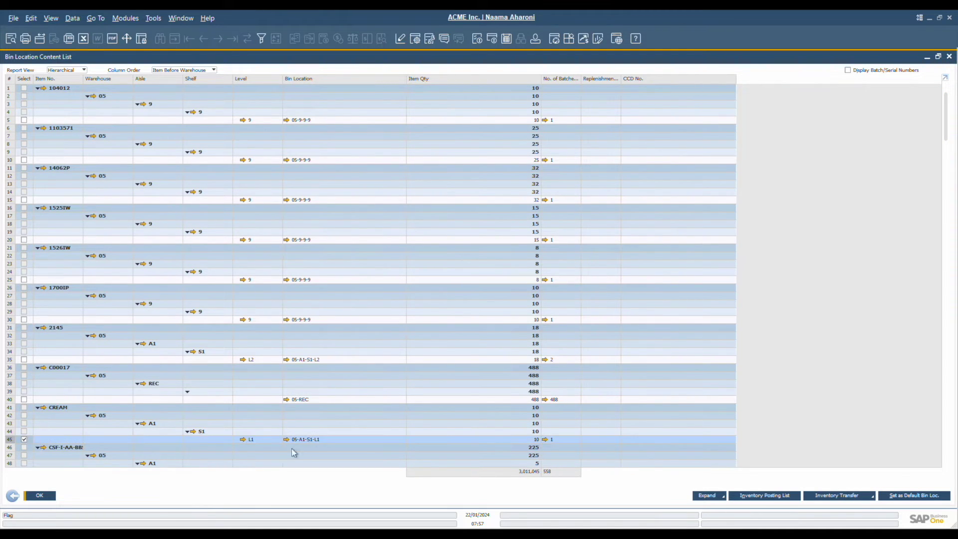
pyautogui.click(832, 496)
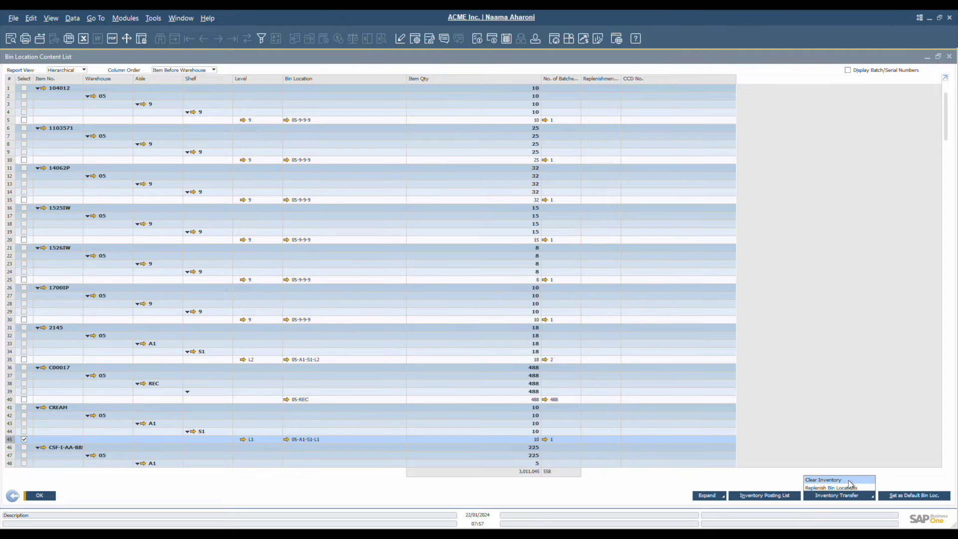
pyautogui.click(848, 480)
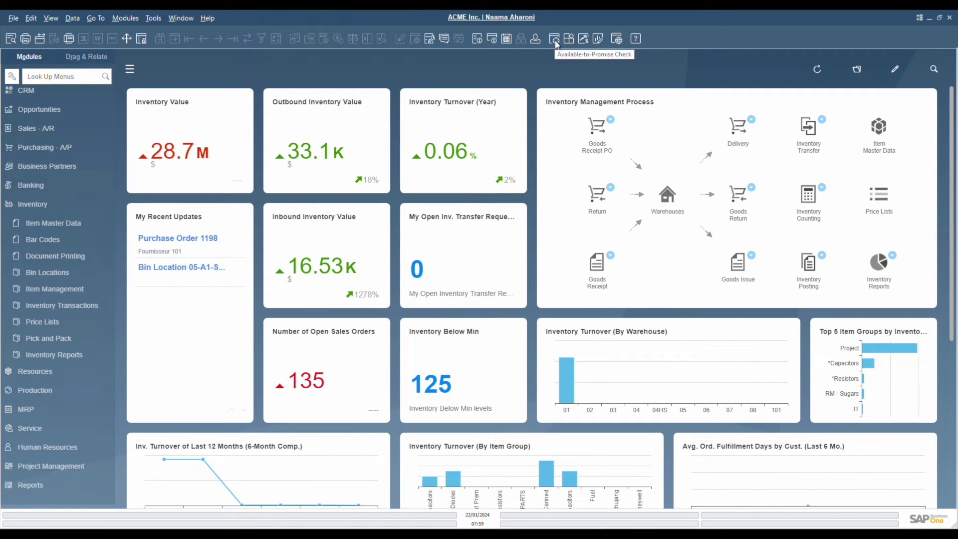
pyautogui.click(555, 40)
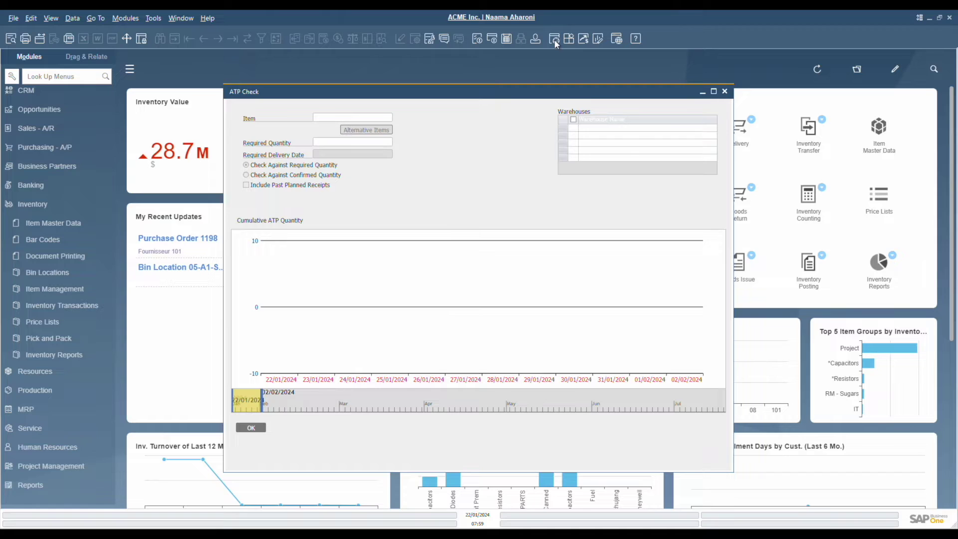
# Chart ATP for item 1525IW - Sweet Waffles across all warehouses.
pyautogui.click(713, 91)
pyautogui.click(104, 82)
pyautogui.write('weet Wa')
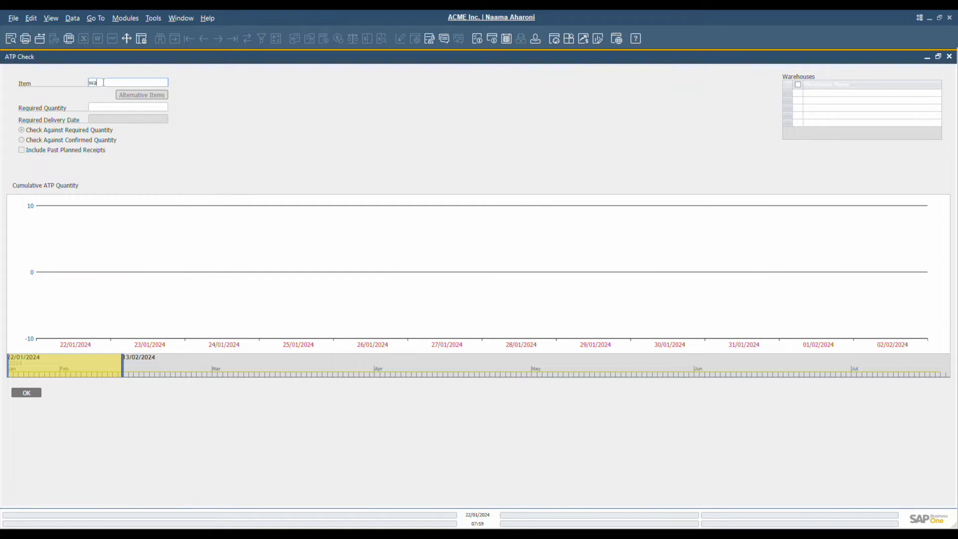
pyautogui.write('ffl')
pyautogui.click(127, 97)
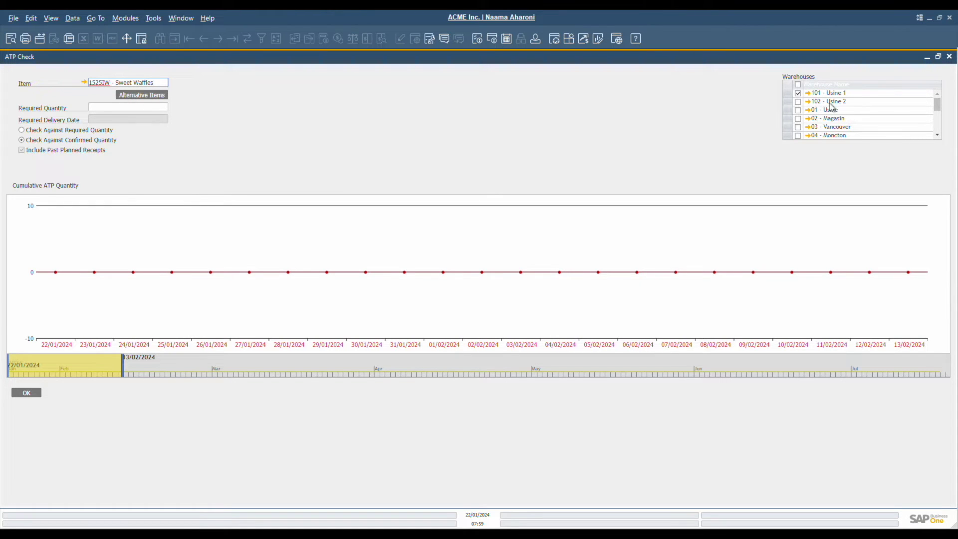
pyautogui.click(798, 84)
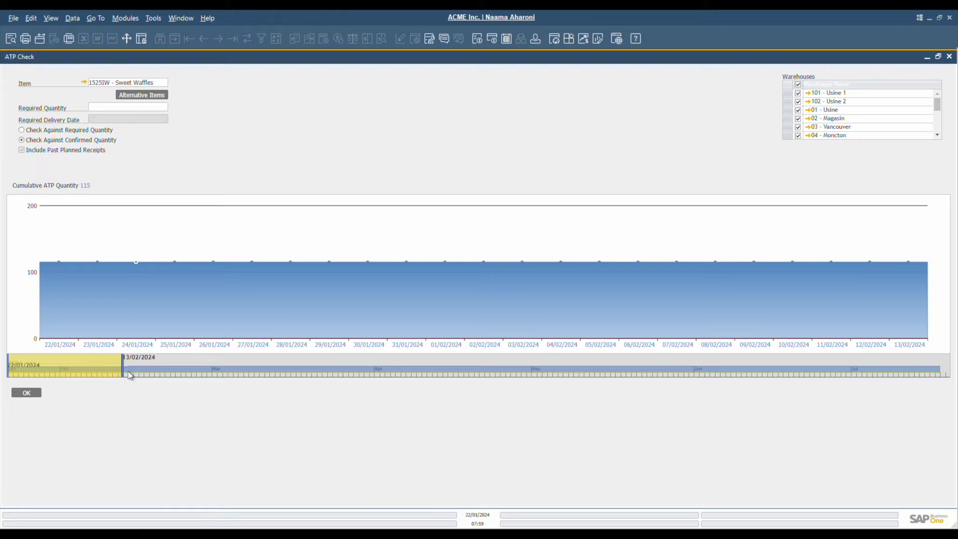
# Shift the timeline, inspect the 14/02 and 15/02/2024 quantities, and check against required quantity.
pyautogui.moveTo(95, 366); pyautogui.dragTo(142, 371)
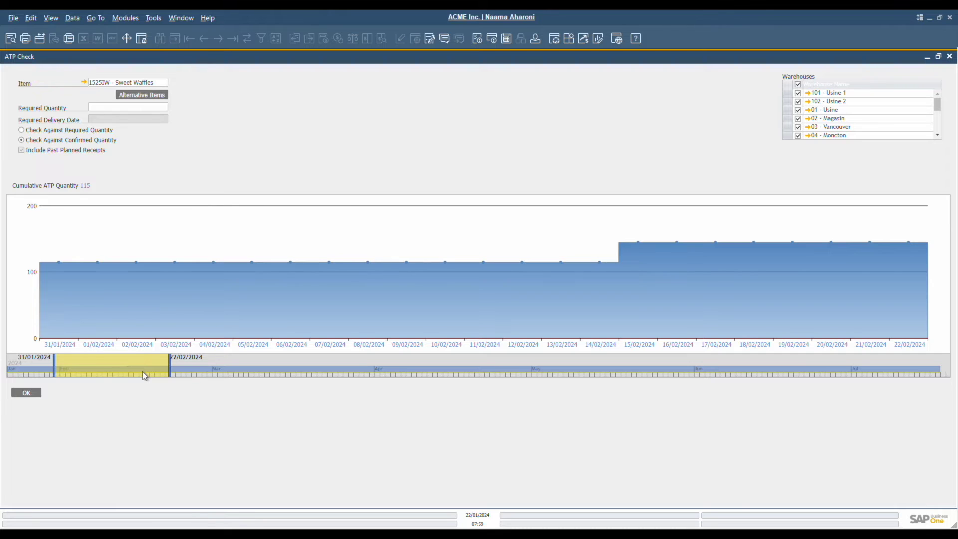
pyautogui.click(636, 271)
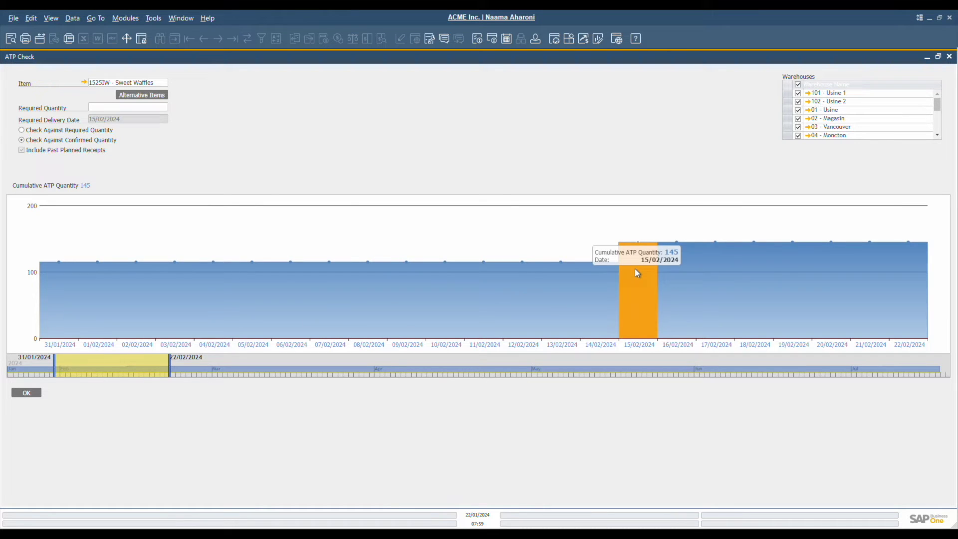
pyautogui.click(608, 276)
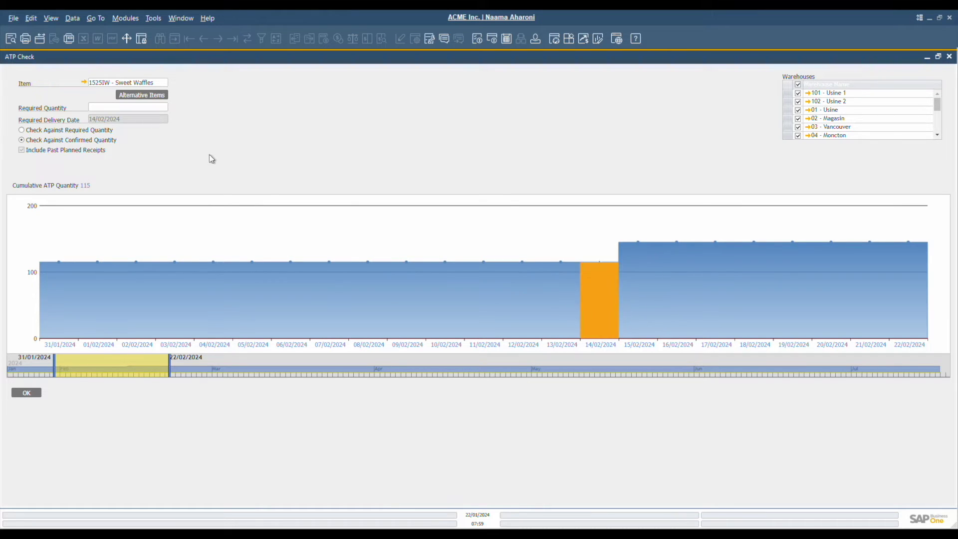
pyautogui.click(61, 131)
# Enter a required quantity of 140 and shift the chart to 30/01–21/02 to see when it's met.
pyautogui.click(107, 107)
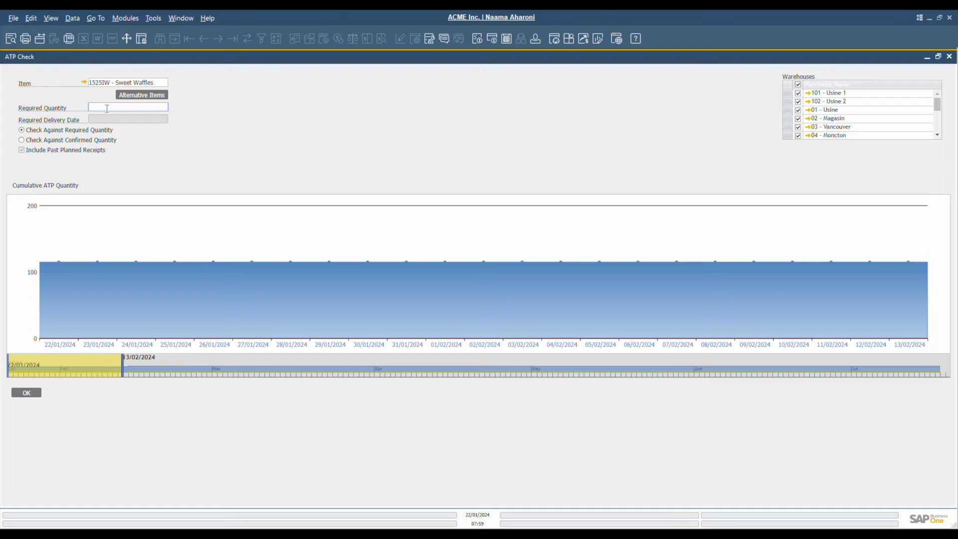
pyautogui.write('140')
pyautogui.press('Tab')
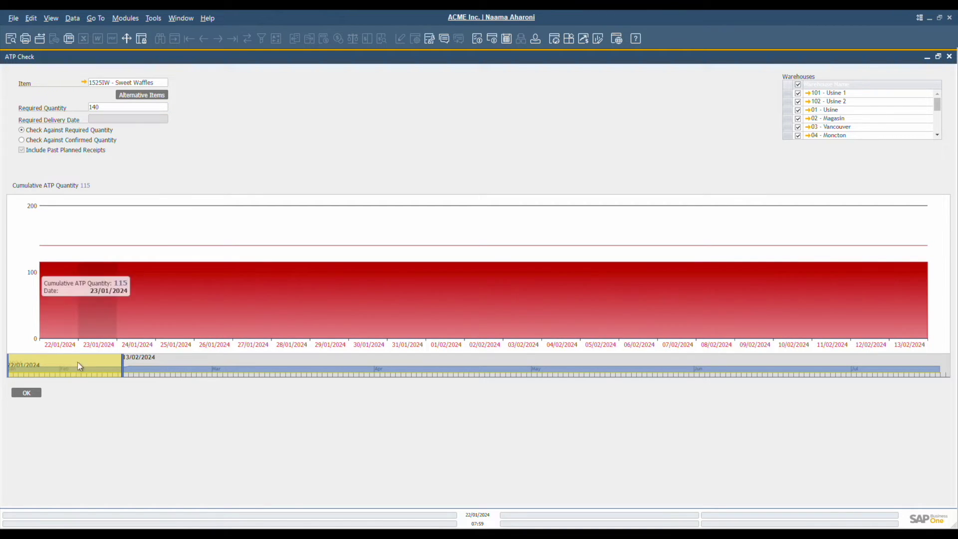
pyautogui.moveTo(82, 367); pyautogui.dragTo(118, 374)
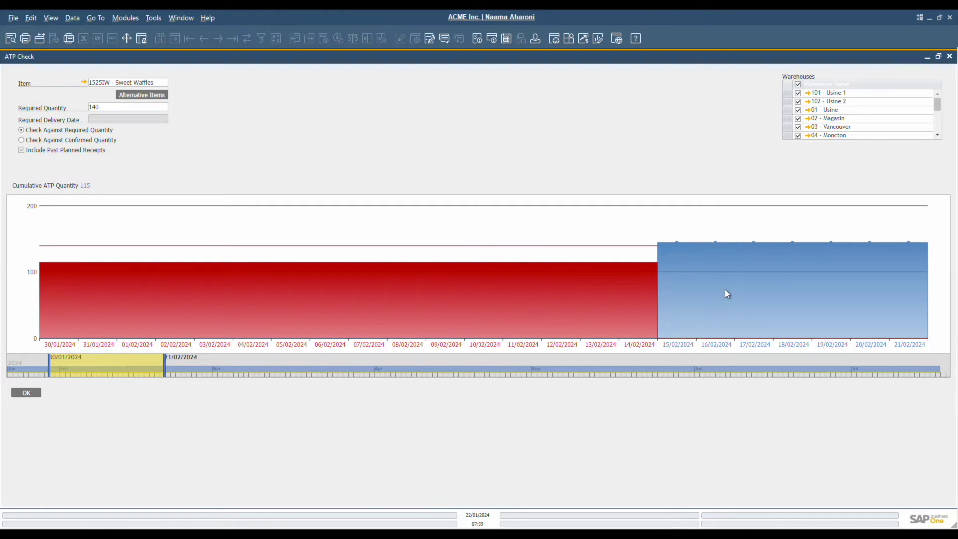
pyautogui.moveTo(725, 293)
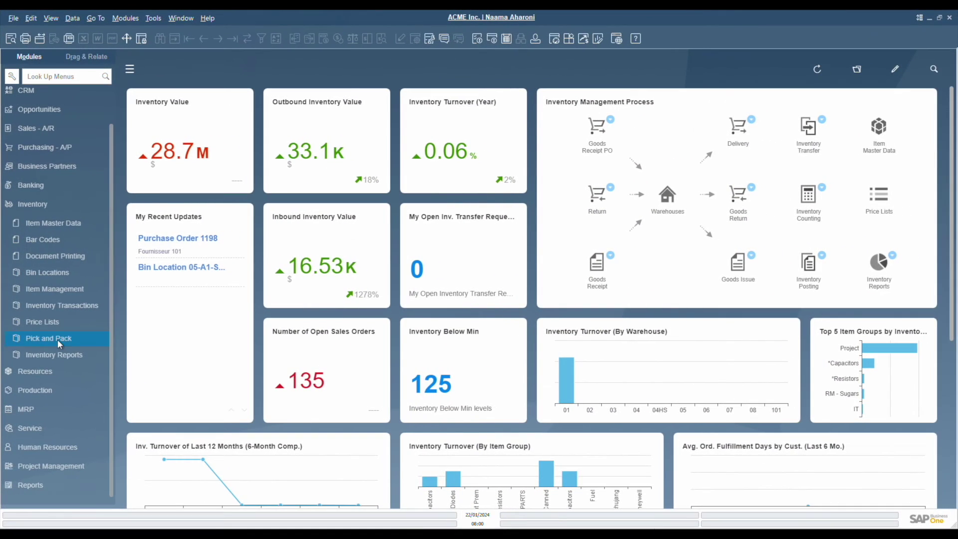
# Run the Pick Pack and Production selection with Status Open and grouping None.
pyautogui.click(58, 339)
pyautogui.click(54, 330)
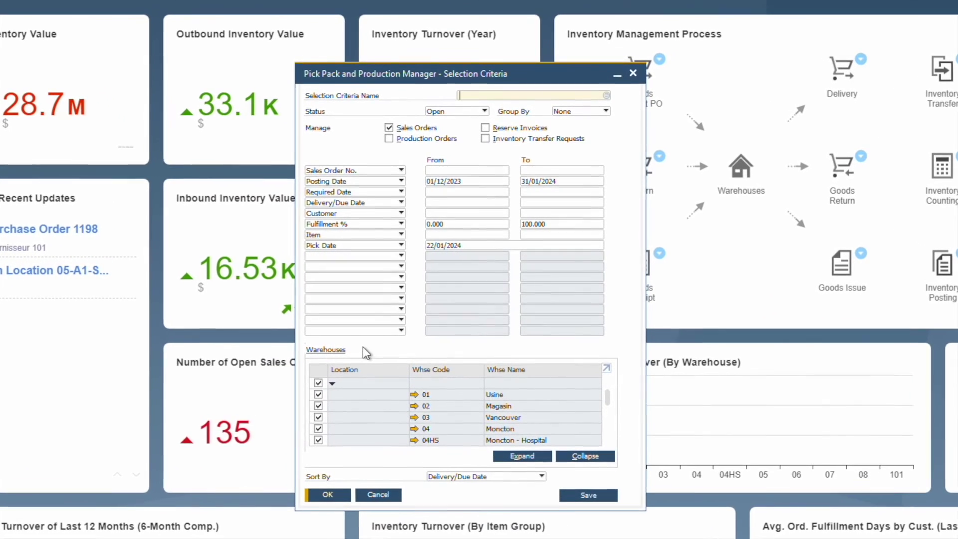
pyautogui.click(463, 112)
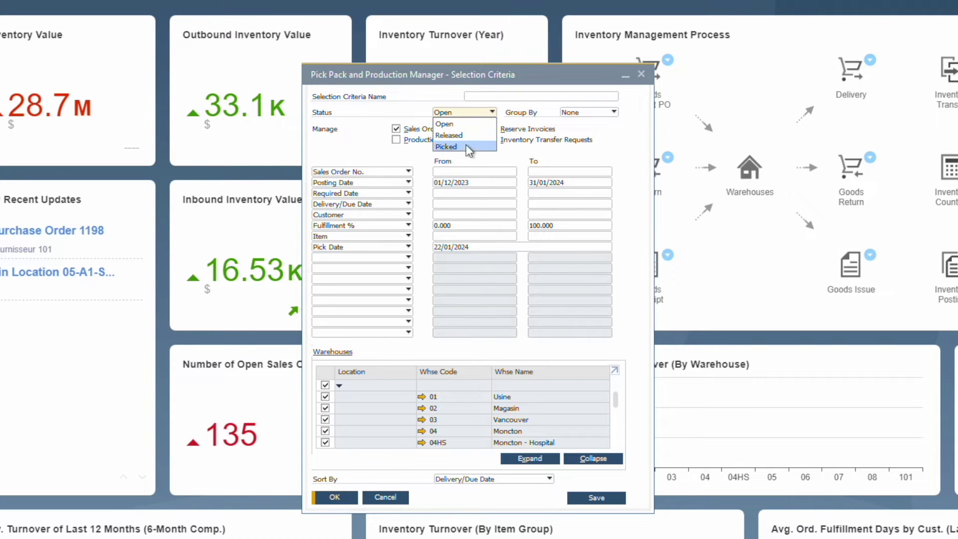
pyautogui.click(596, 134)
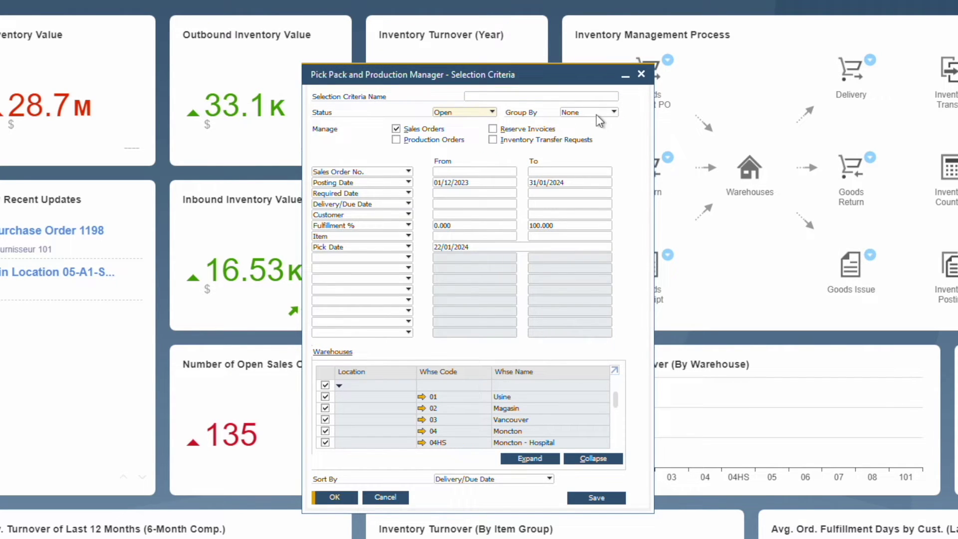
pyautogui.click(597, 113)
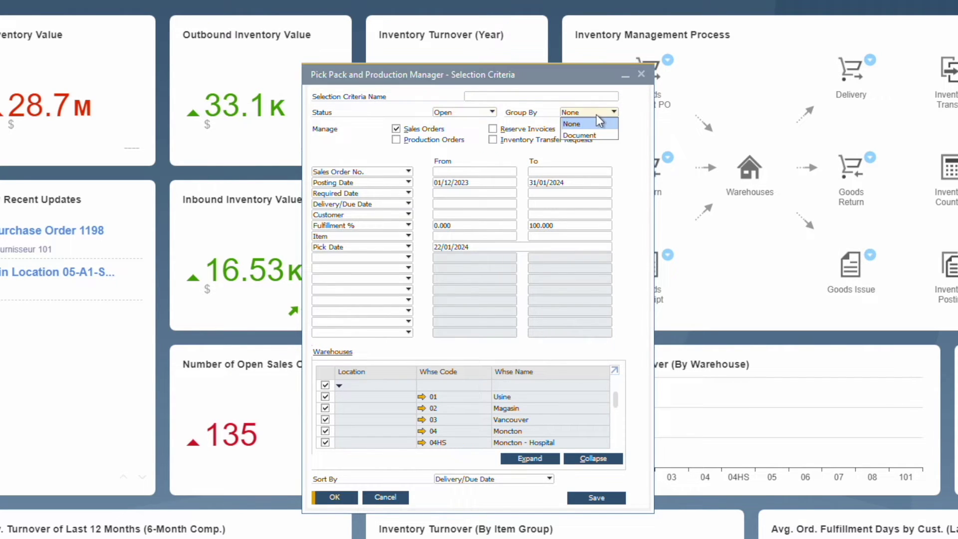
pyautogui.click(619, 158)
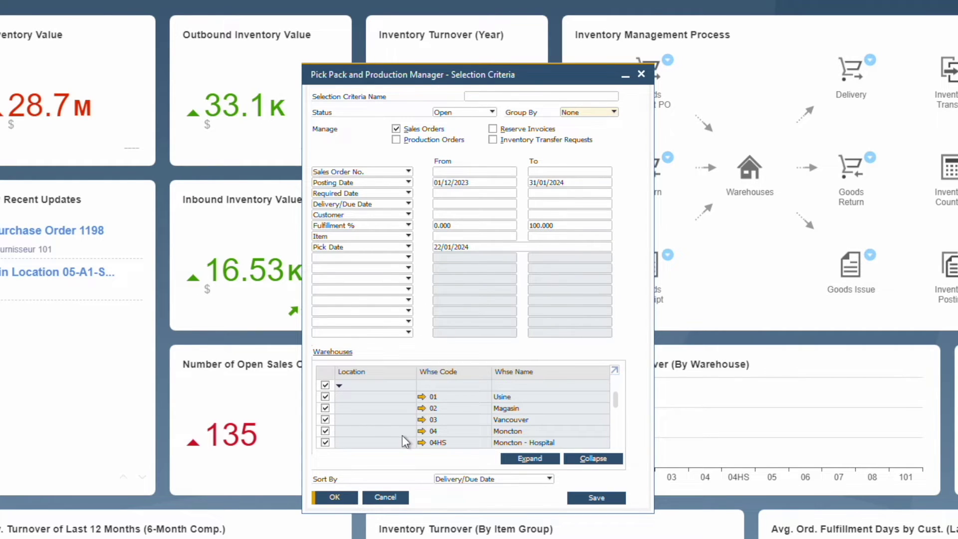
pyautogui.click(334, 499)
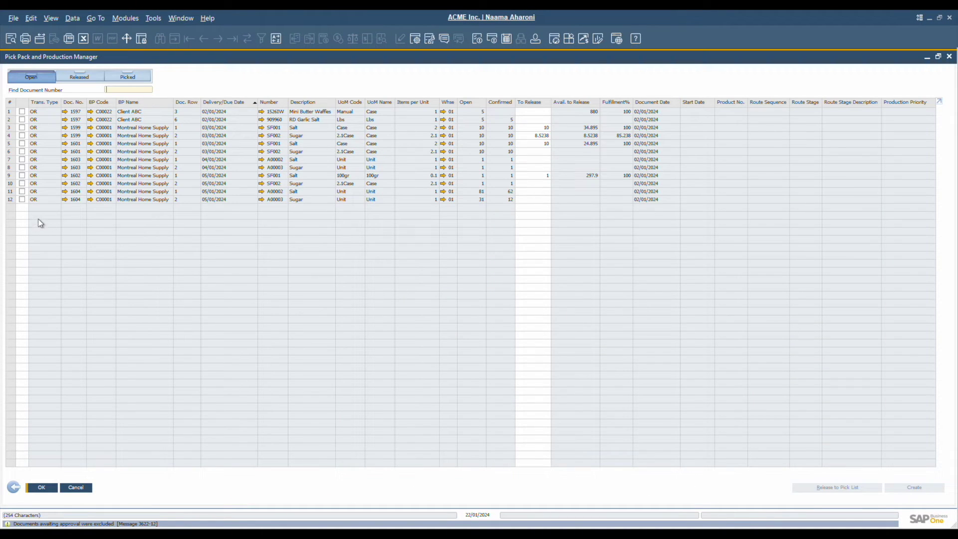
# Select the RD Garlic Salt order line and set its release quantity to 5.
pyautogui.click(22, 120)
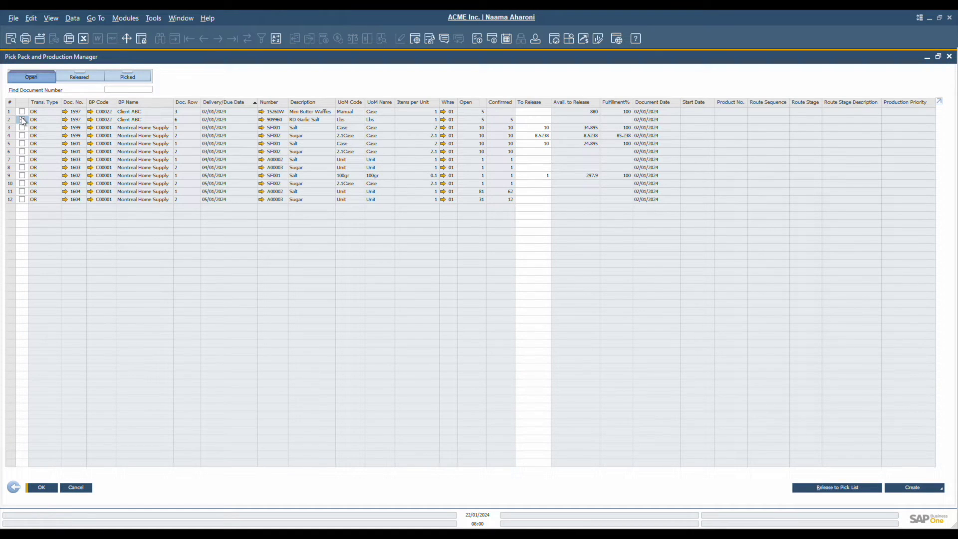
pyautogui.click(536, 120)
pyautogui.write('5')
pyautogui.press('Tab')
# Release the line through the wizard to generate pick list 98, then view released lines.
pyautogui.click(832, 488)
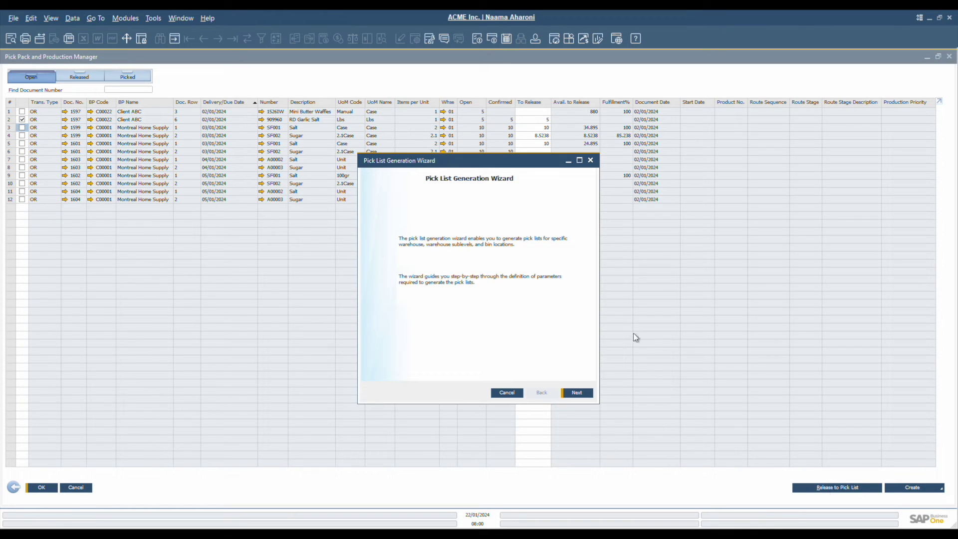
pyautogui.click(576, 393)
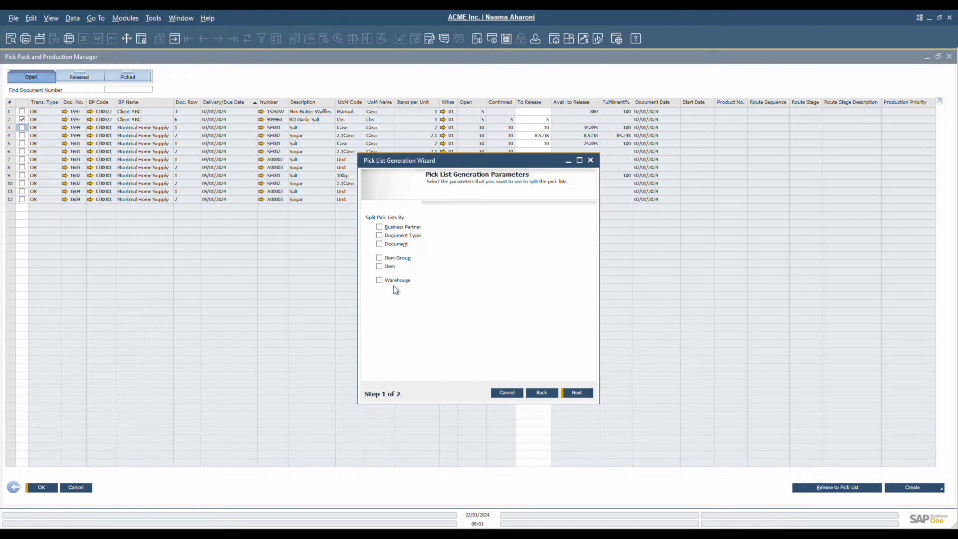
pyautogui.click(577, 392)
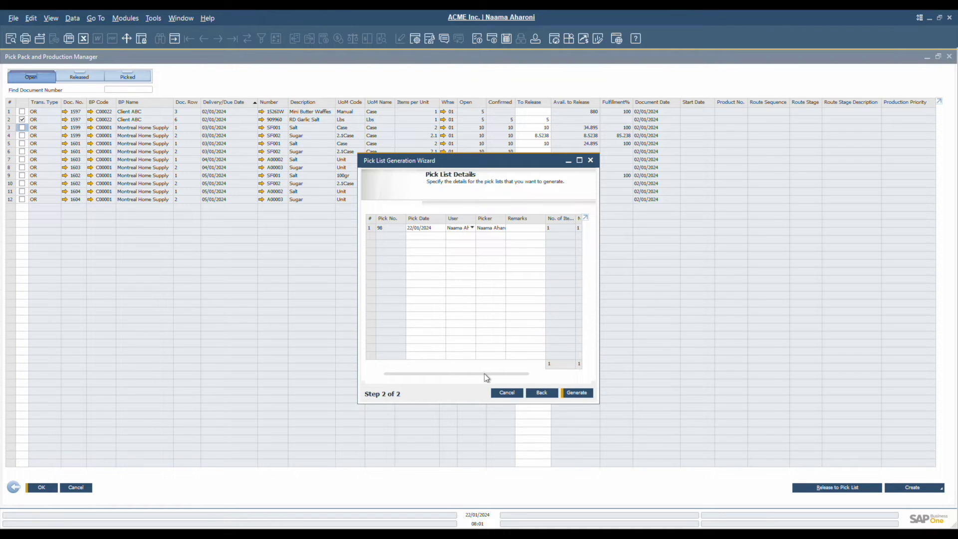
pyautogui.click(528, 374)
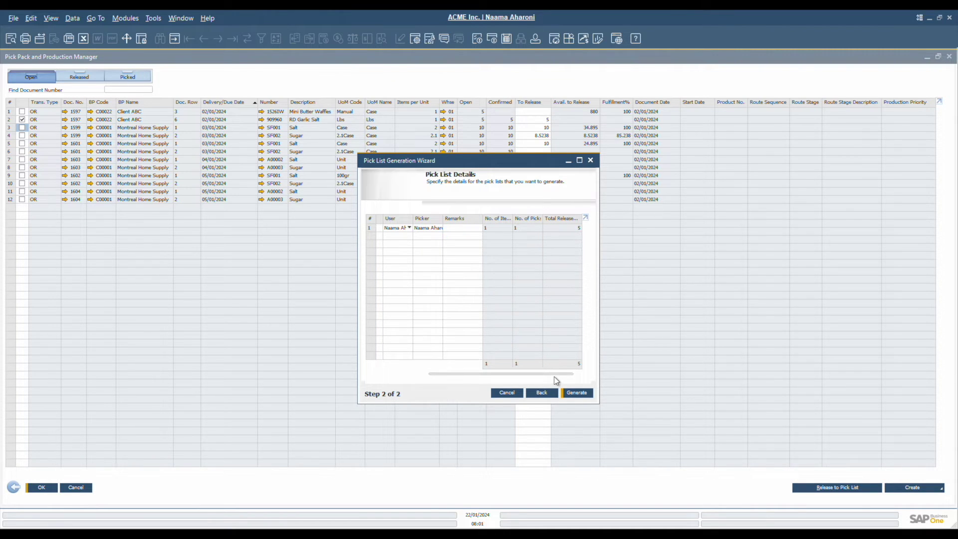
pyautogui.click(577, 393)
pyautogui.click(79, 76)
pyautogui.click(29, 109)
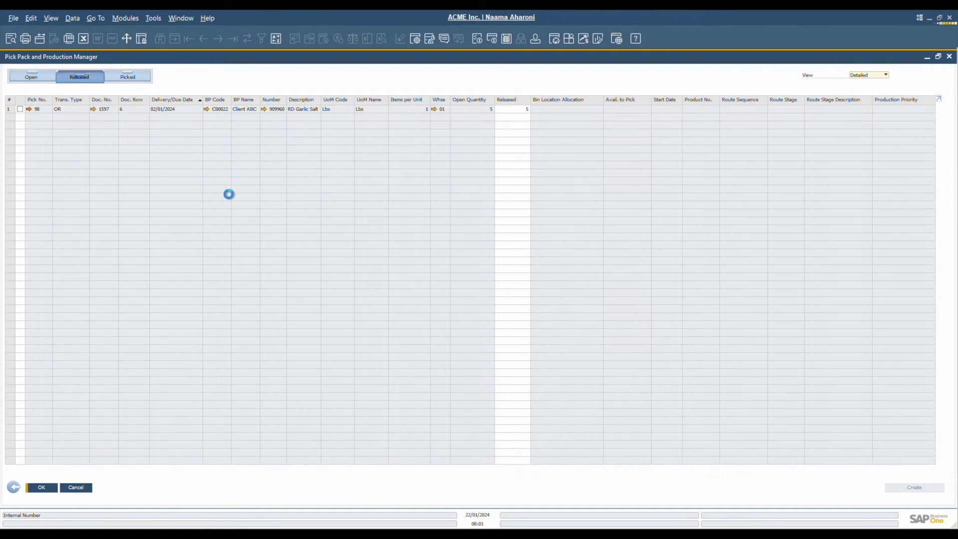
pyautogui.click(608, 179)
pyautogui.click(758, 127)
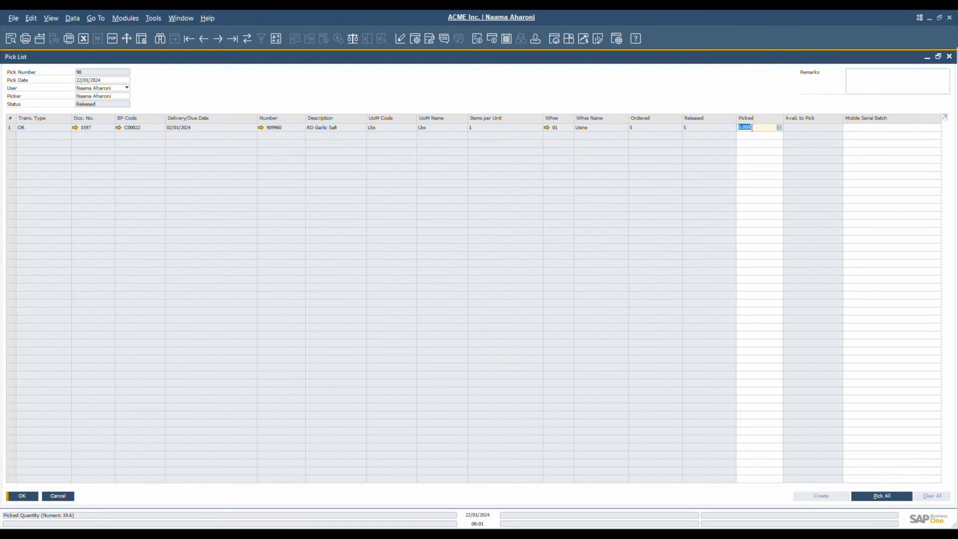
pyautogui.write('5')
pyautogui.press('Tab')
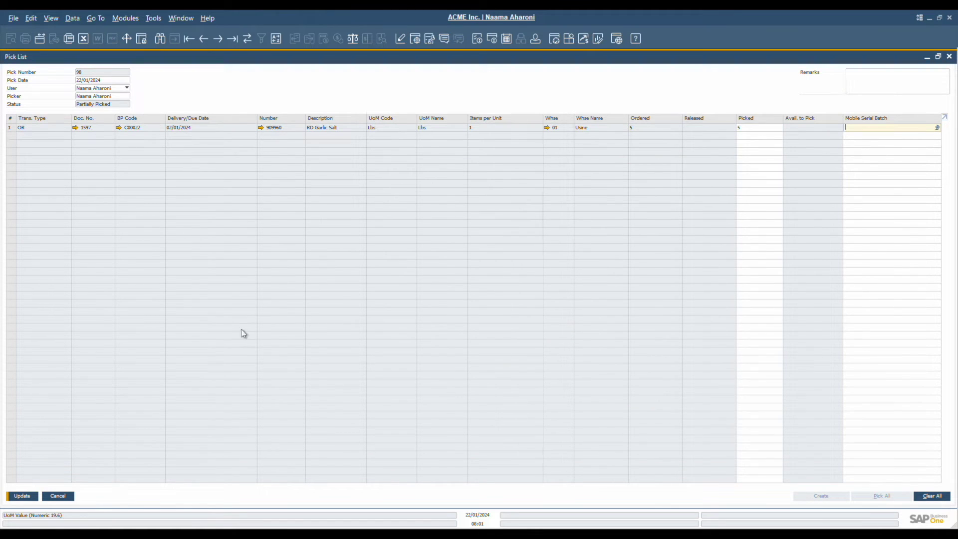
pyautogui.click(22, 497)
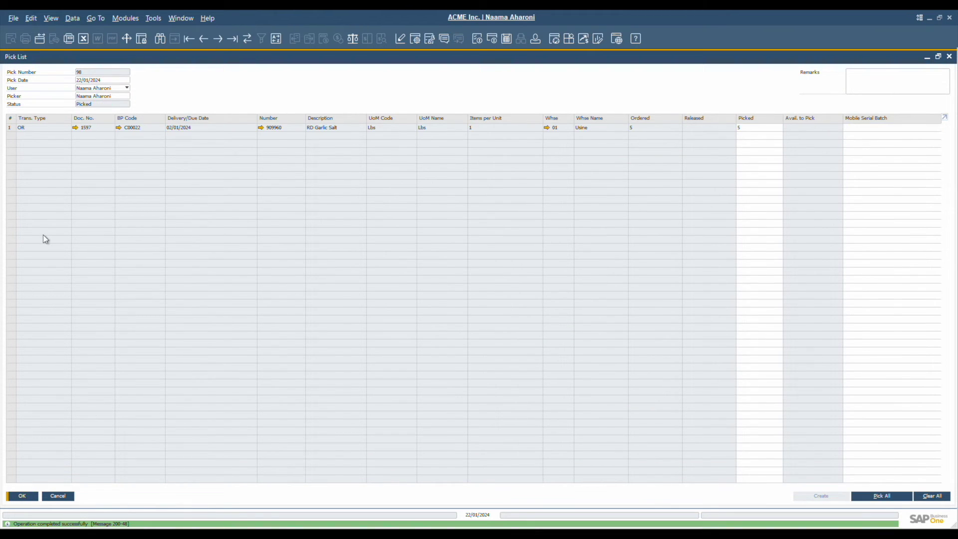
pyautogui.click(22, 496)
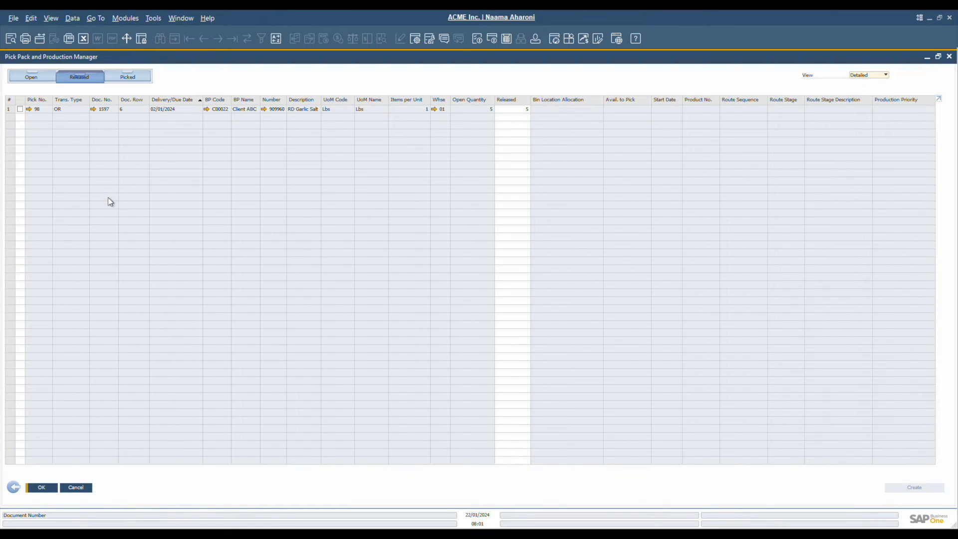
pyautogui.click(129, 78)
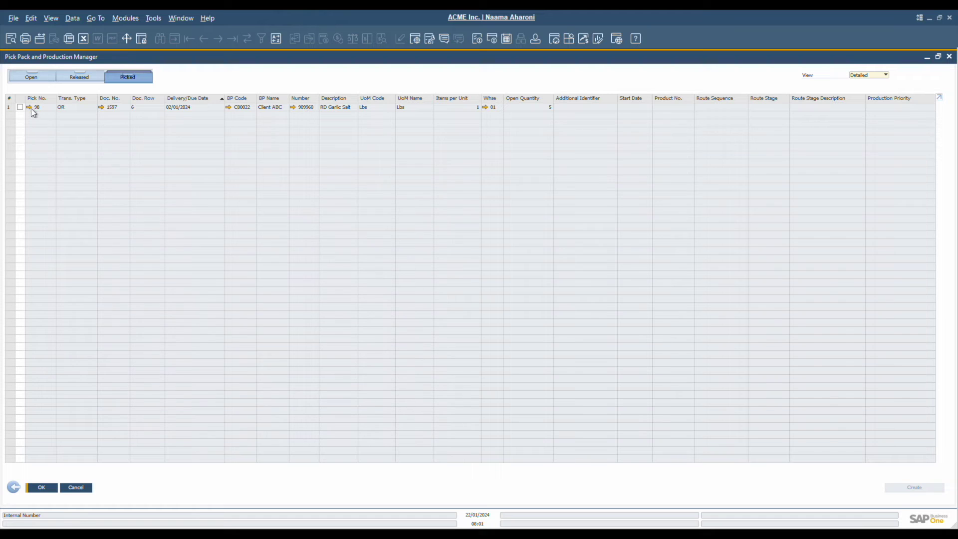
pyautogui.click(30, 107)
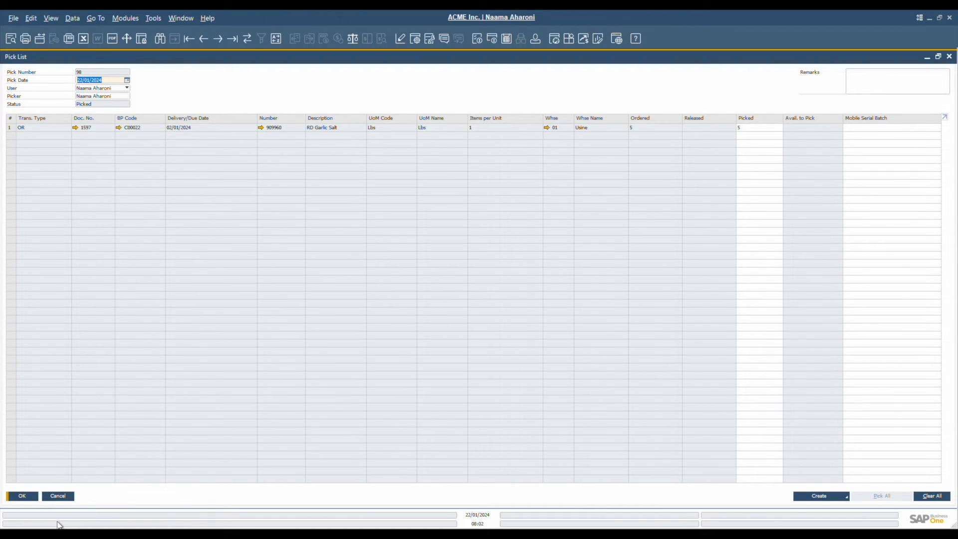
pyautogui.click(59, 496)
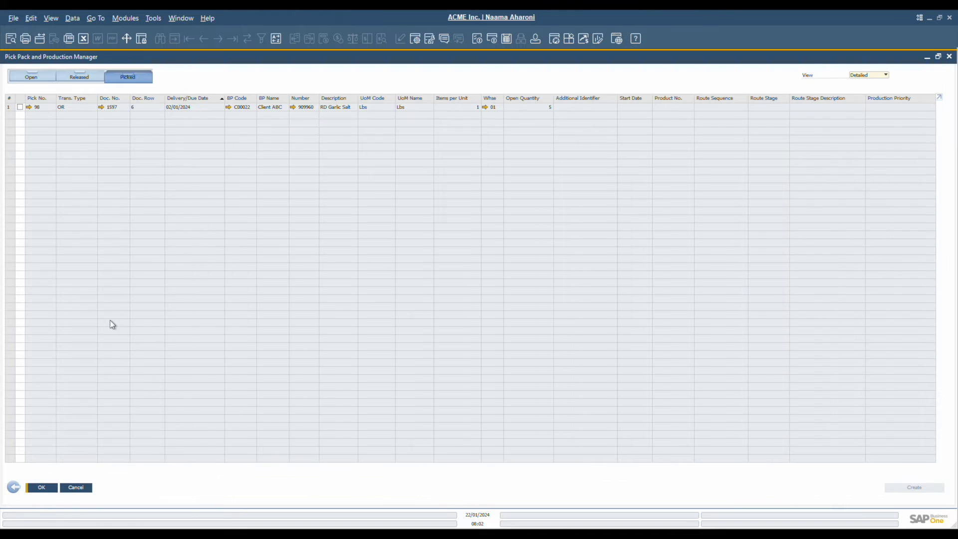
# Select pick 98, preview its manual delivery for item 909960, then cancel it.
pyautogui.click(20, 106)
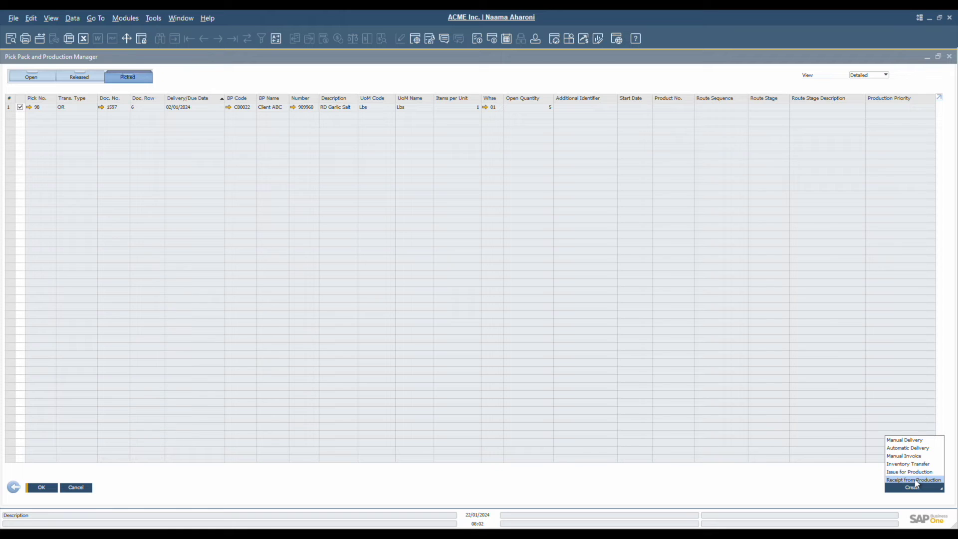
pyautogui.click(909, 441)
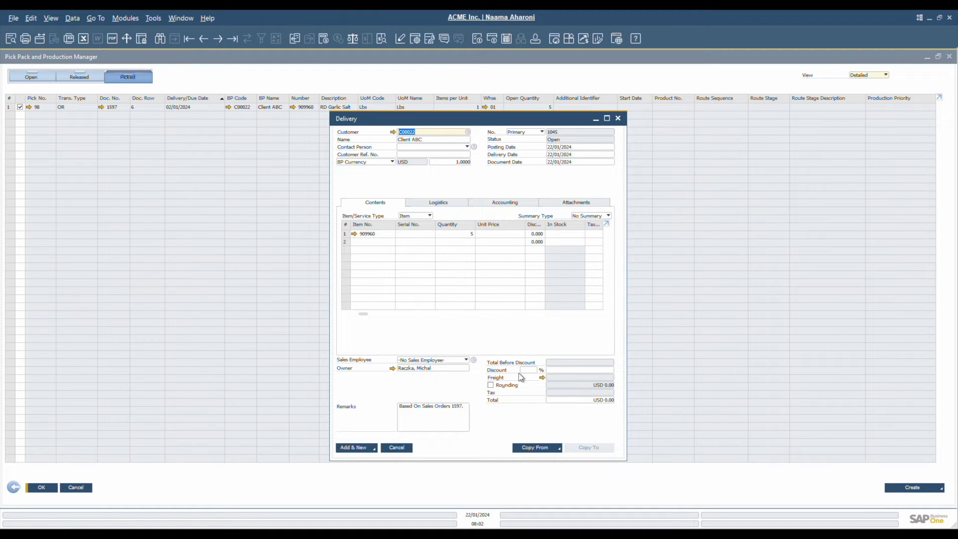
pyautogui.click(397, 447)
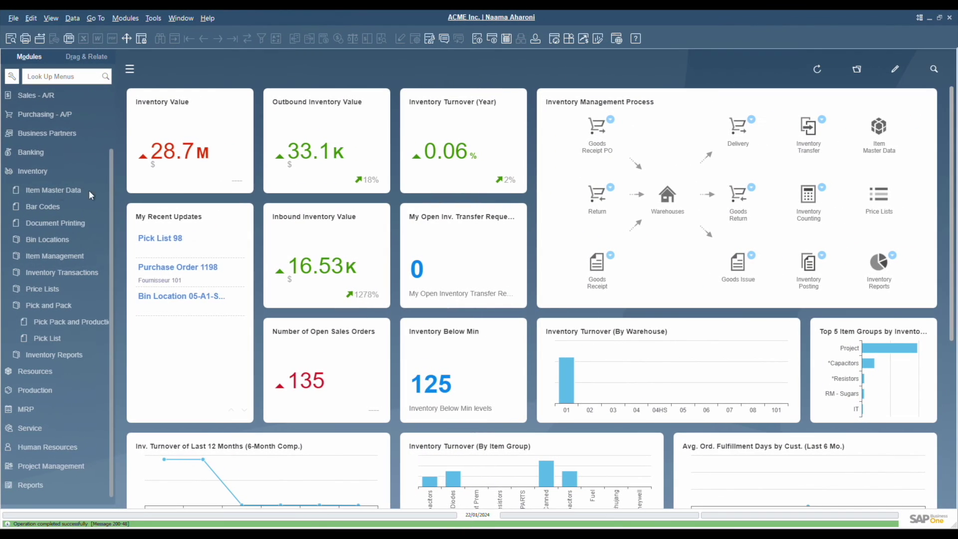
# Look up item VS-ALDRINBEAN001 (Aldrin Bean Seeds) in Item Master Data.
pyautogui.click(89, 190)
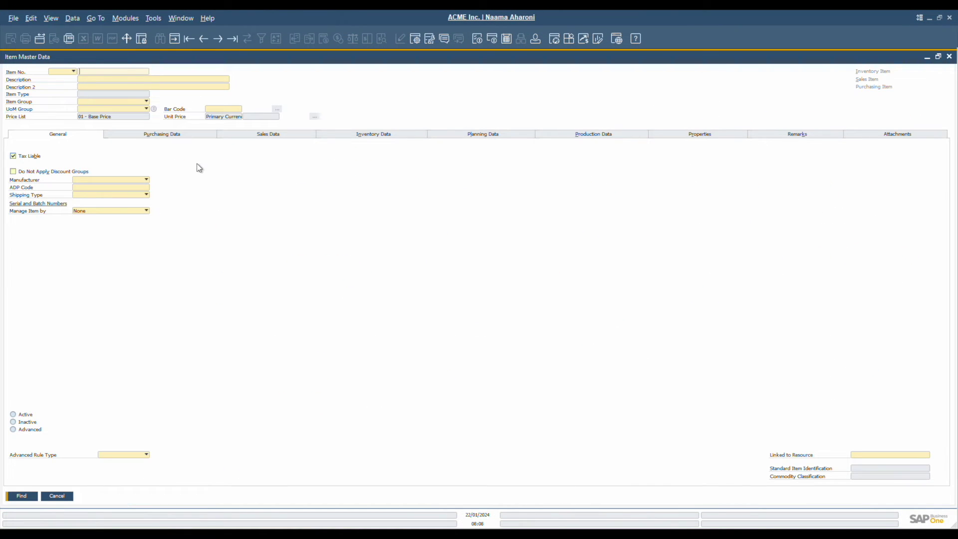
pyautogui.write('VS-ALDRINBEAN001')
pyautogui.press('Return')
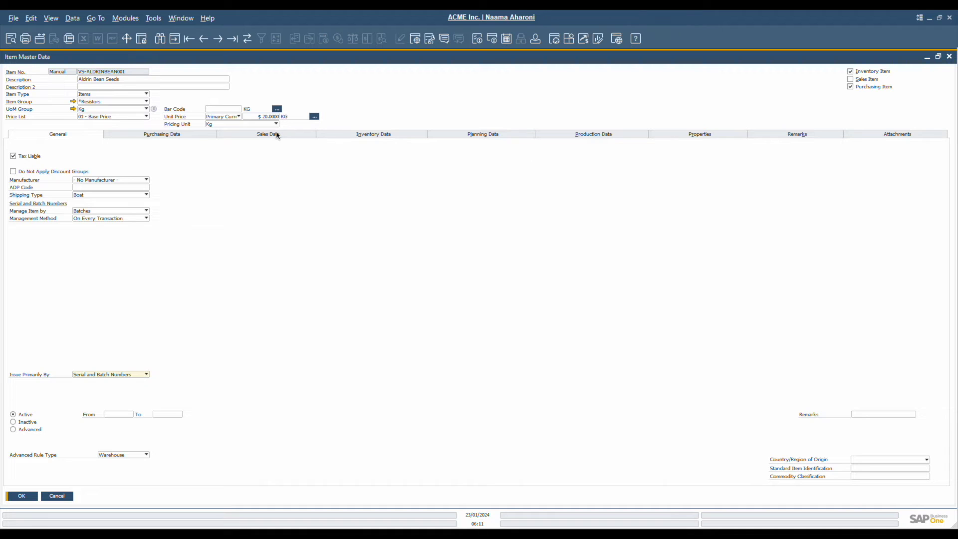
# Review the Purchasing, Sales, Inventory, Planning, Production and Properties tabs, ending back on General.
pyautogui.click(145, 136)
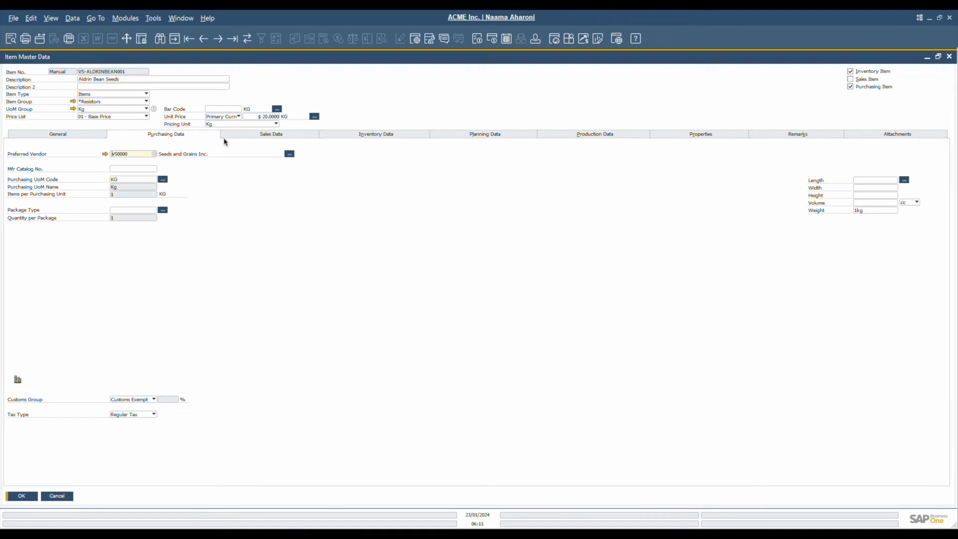
pyautogui.click(263, 135)
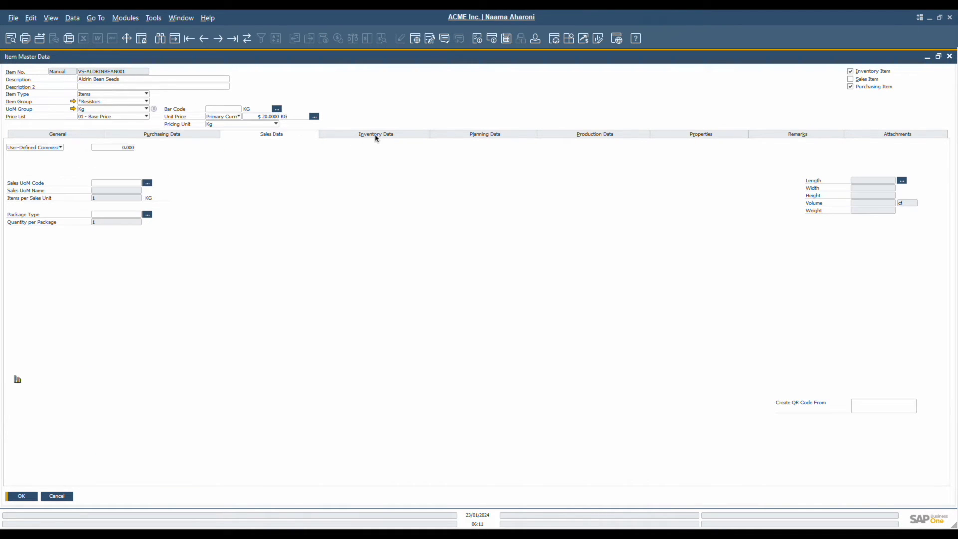
pyautogui.click(376, 135)
pyautogui.click(484, 137)
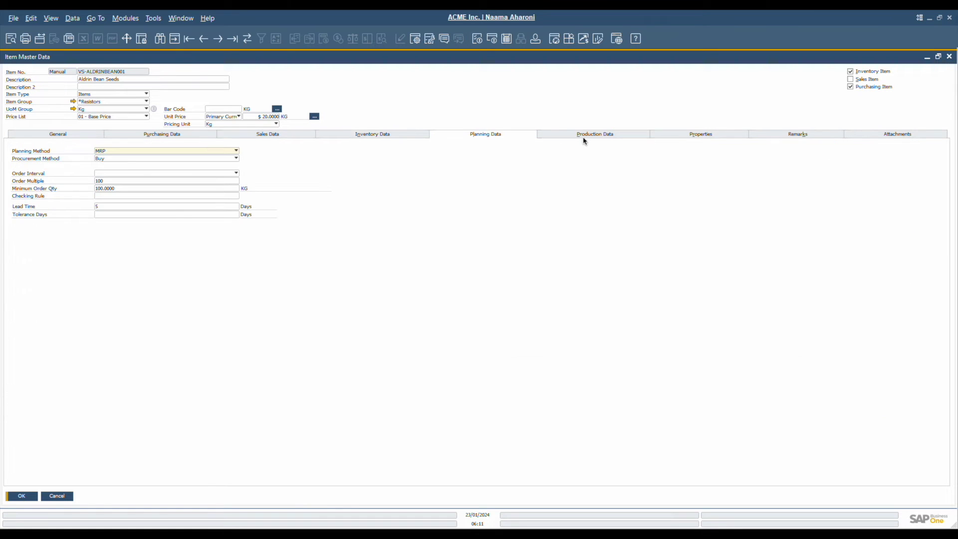
pyautogui.click(594, 139)
pyautogui.click(700, 139)
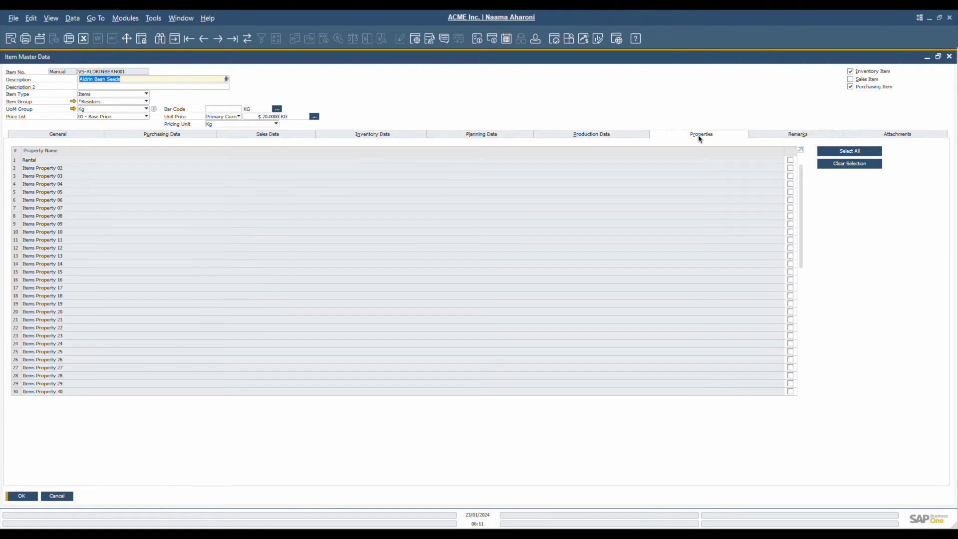
pyautogui.click(43, 132)
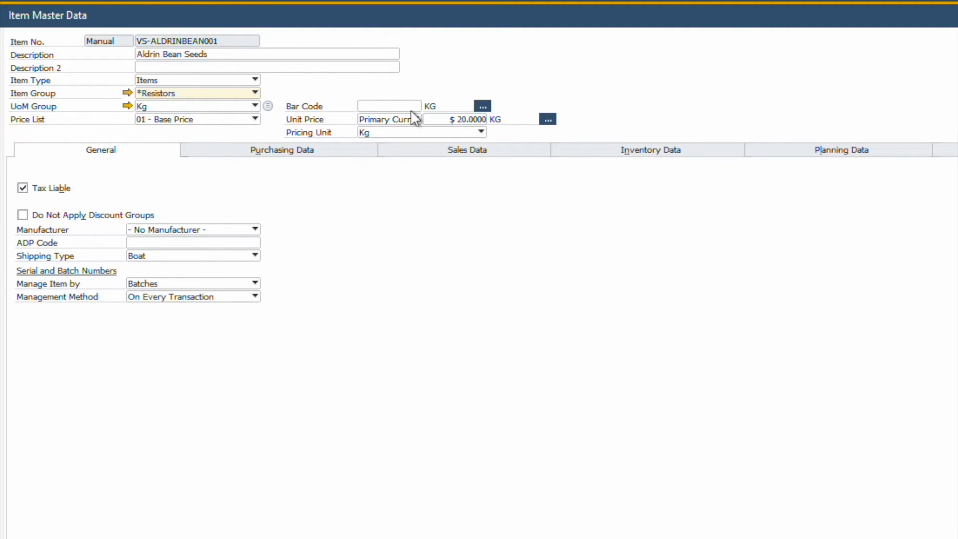
pyautogui.click(235, 54)
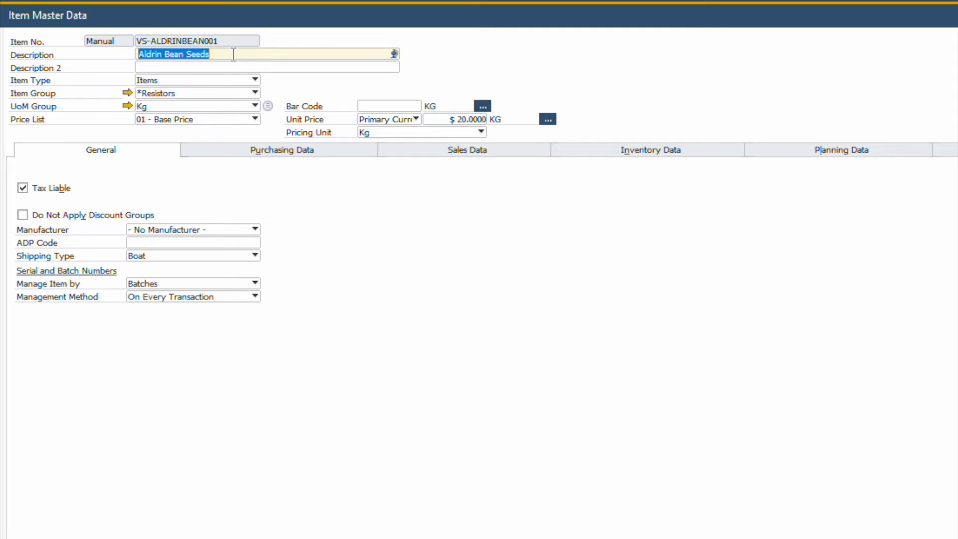
pyautogui.click(393, 54)
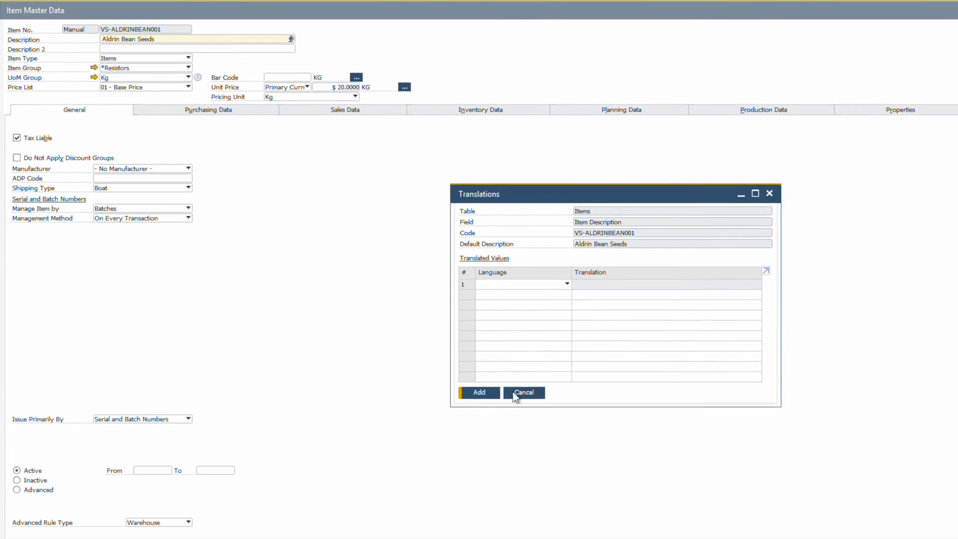
pyautogui.click(501, 377)
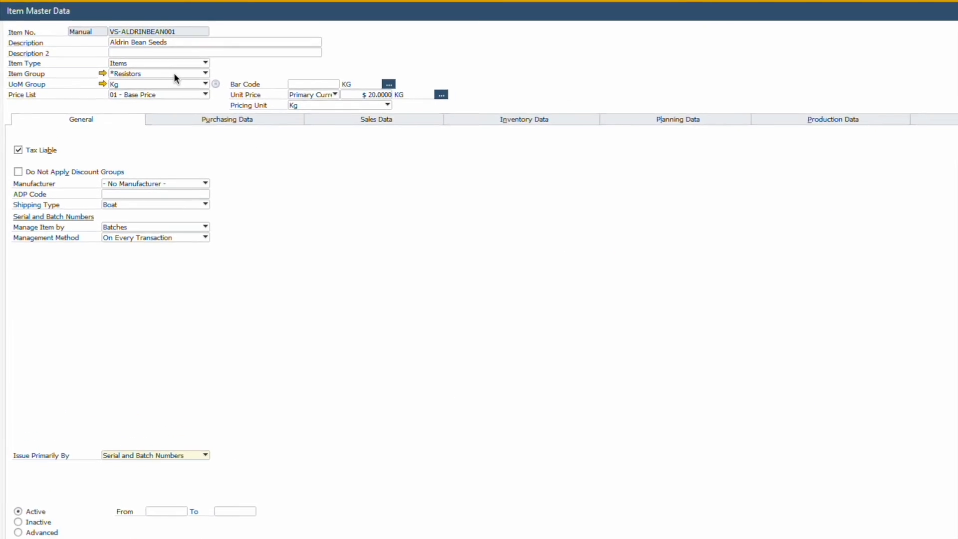
pyautogui.click(153, 65)
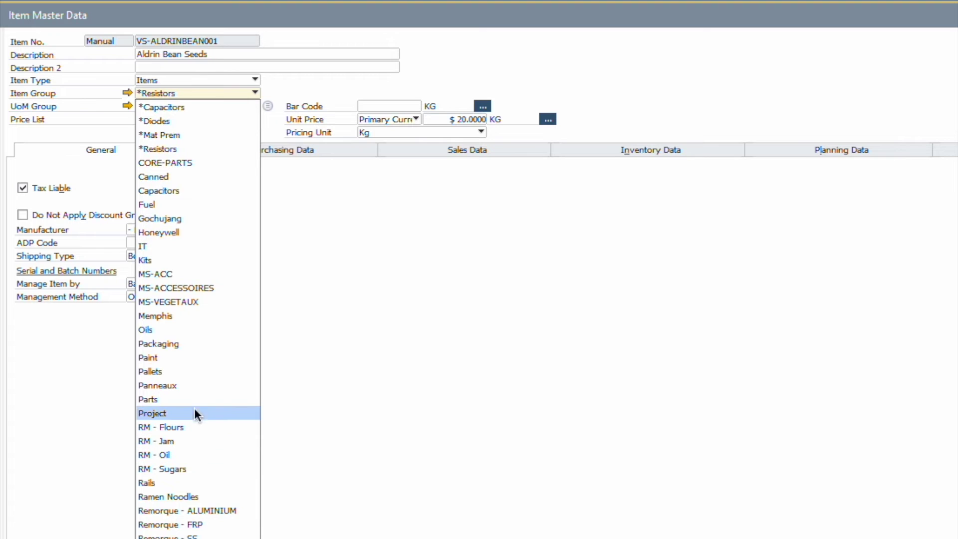
pyautogui.click(212, 94)
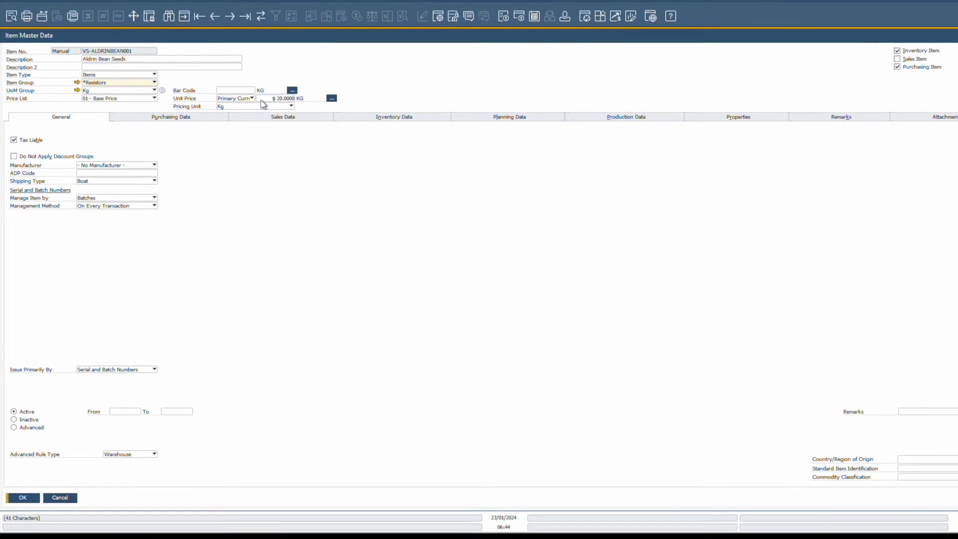
pyautogui.click(152, 96)
pyautogui.click(259, 152)
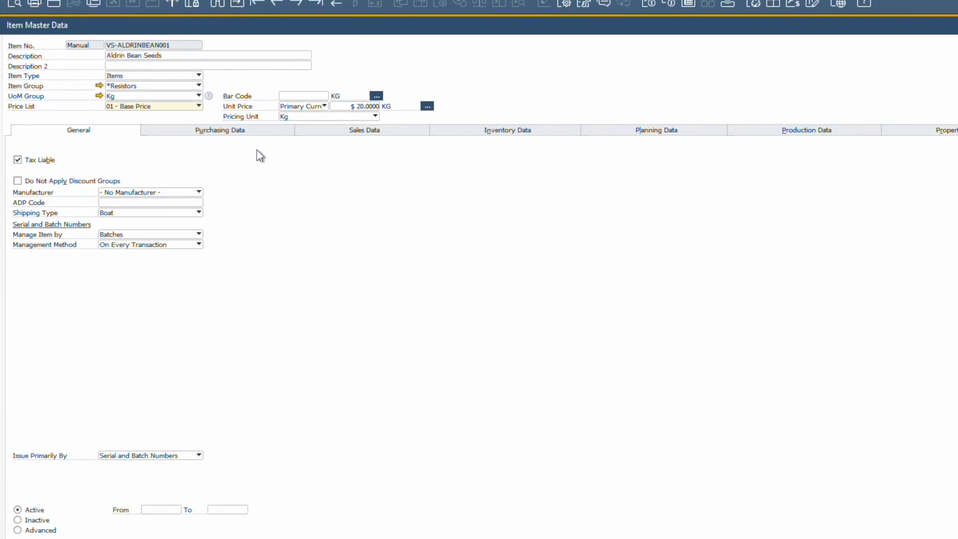
pyautogui.click(281, 104)
pyautogui.click(284, 171)
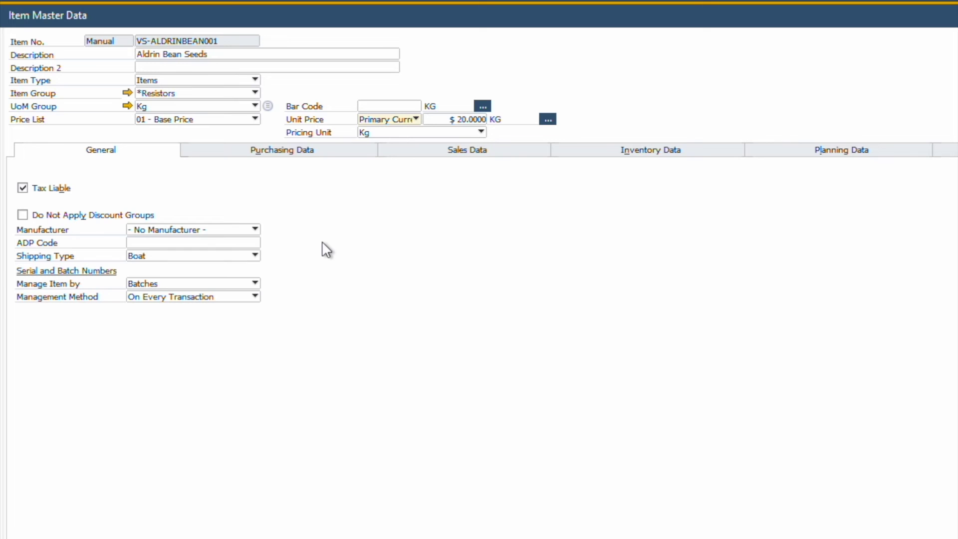
pyautogui.click(179, 232)
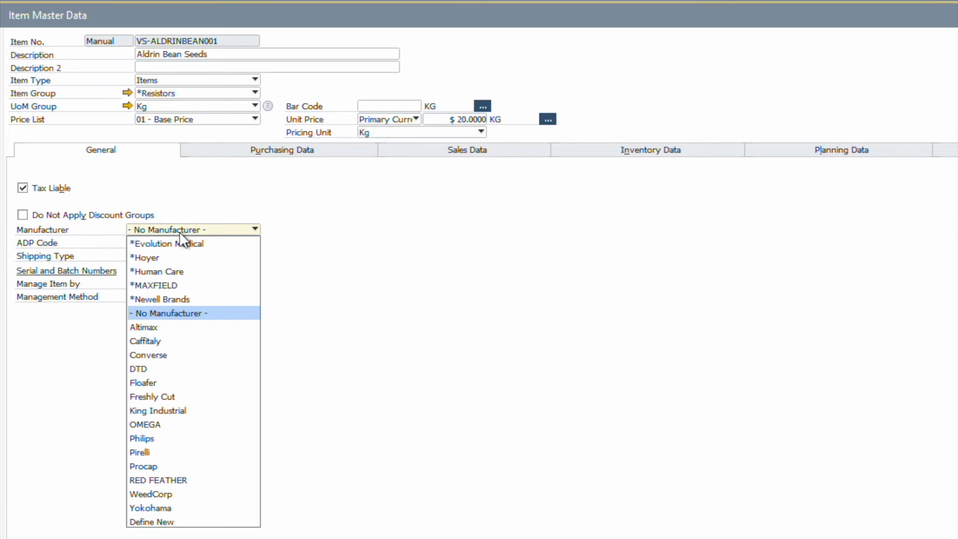
pyautogui.click(346, 379)
pyautogui.click(197, 256)
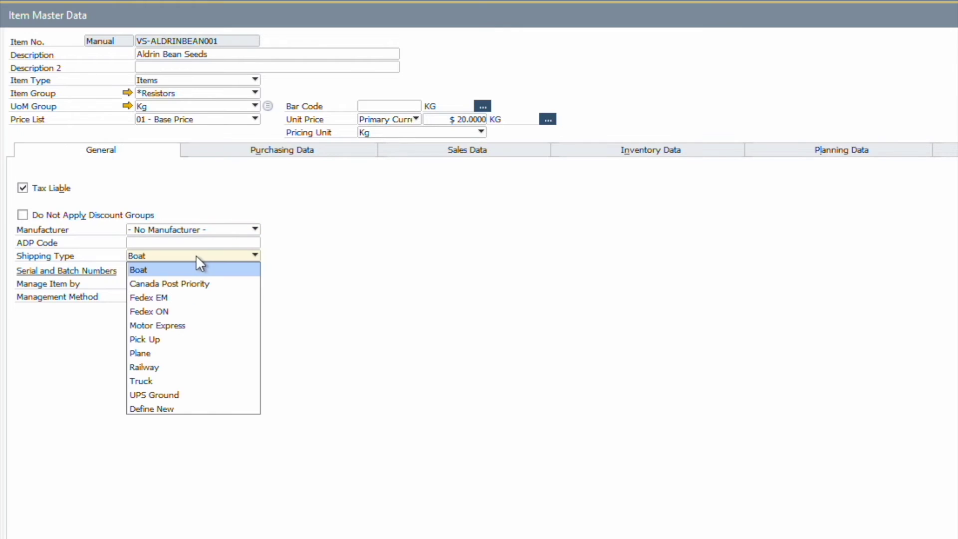
pyautogui.click(329, 387)
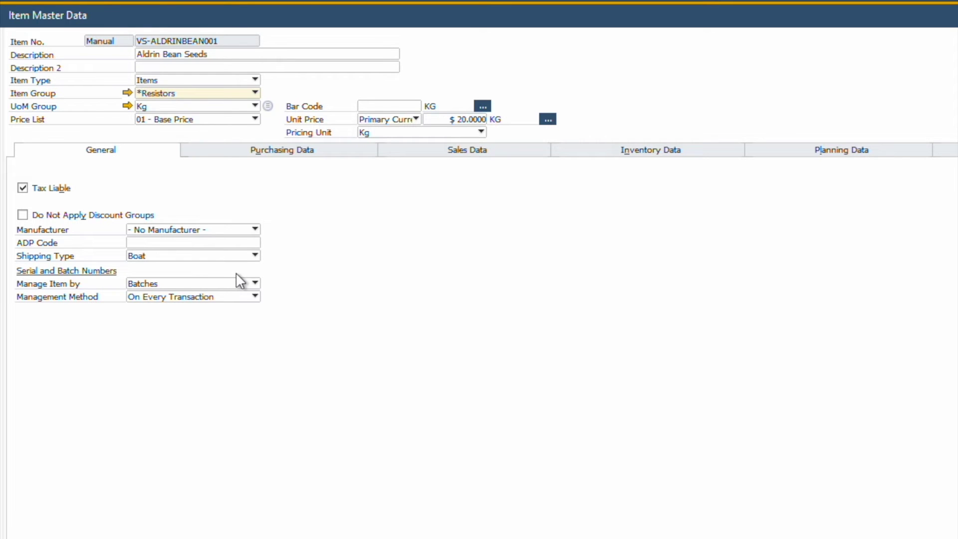
pyautogui.click(244, 297)
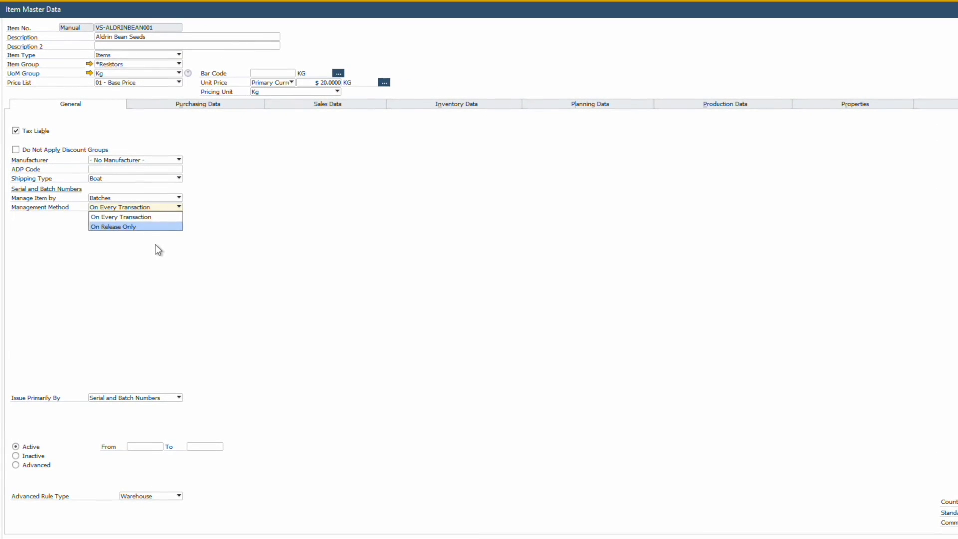
pyautogui.click(155, 245)
pyautogui.click(153, 398)
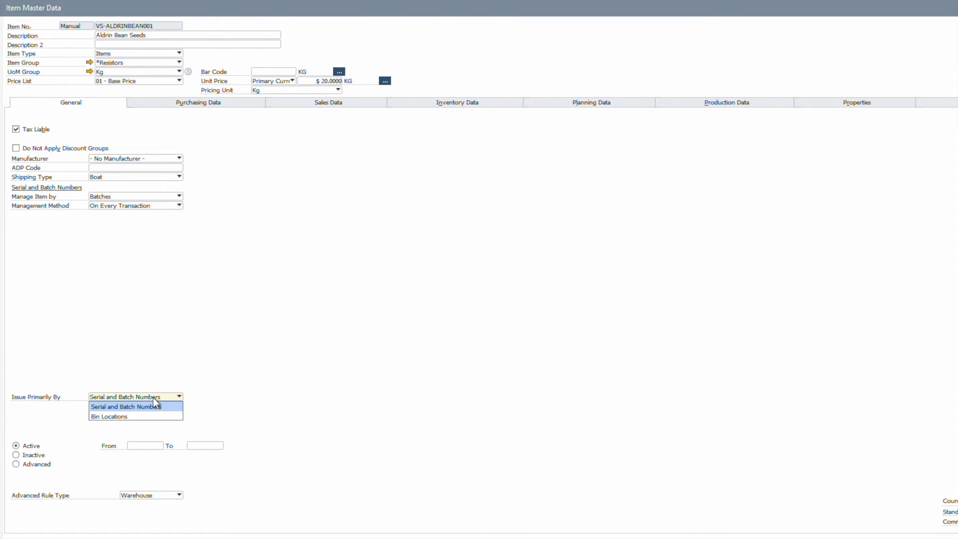
pyautogui.click(200, 423)
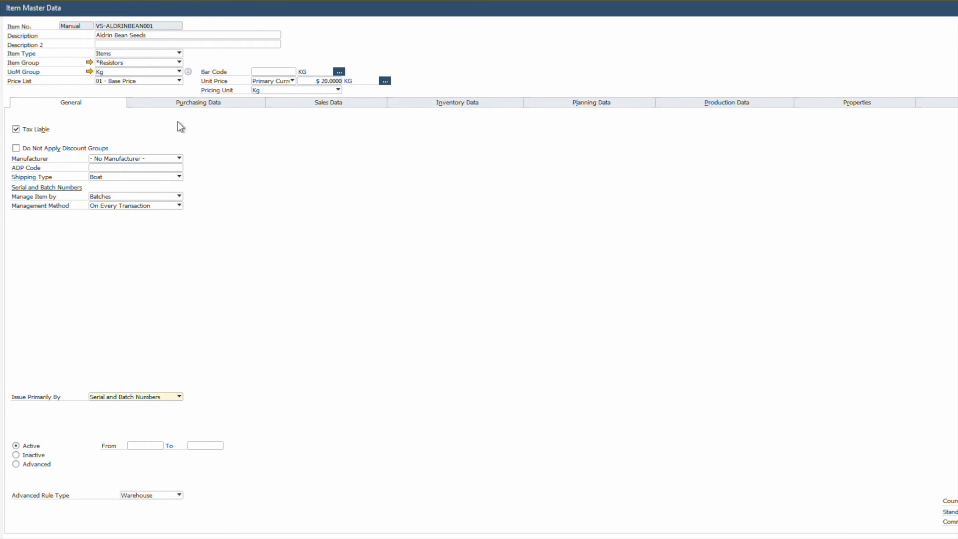
pyautogui.click(186, 107)
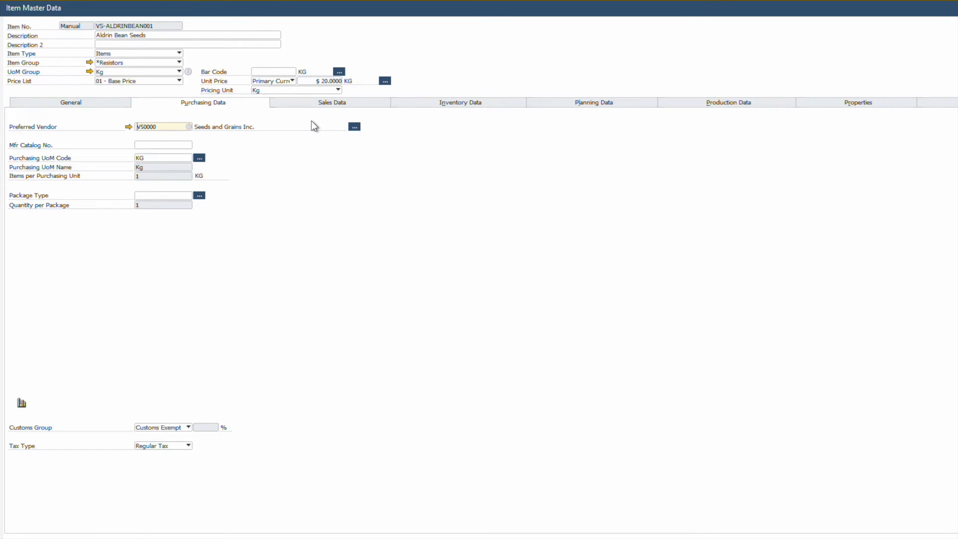
# Review Aldrin Bean Seeds' sales data, then show its inventory data (Moving Average, 2,150 in stock).
pyautogui.click(314, 105)
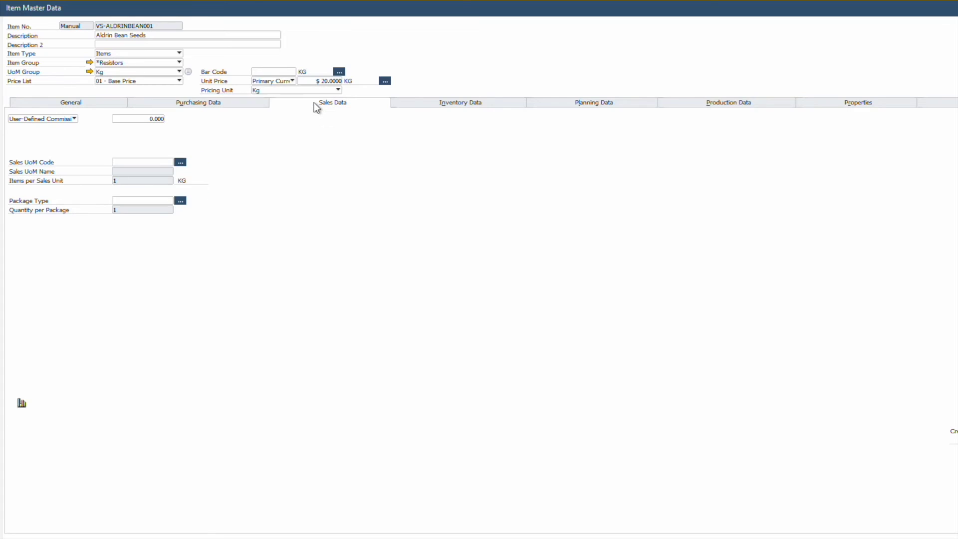
pyautogui.click(454, 107)
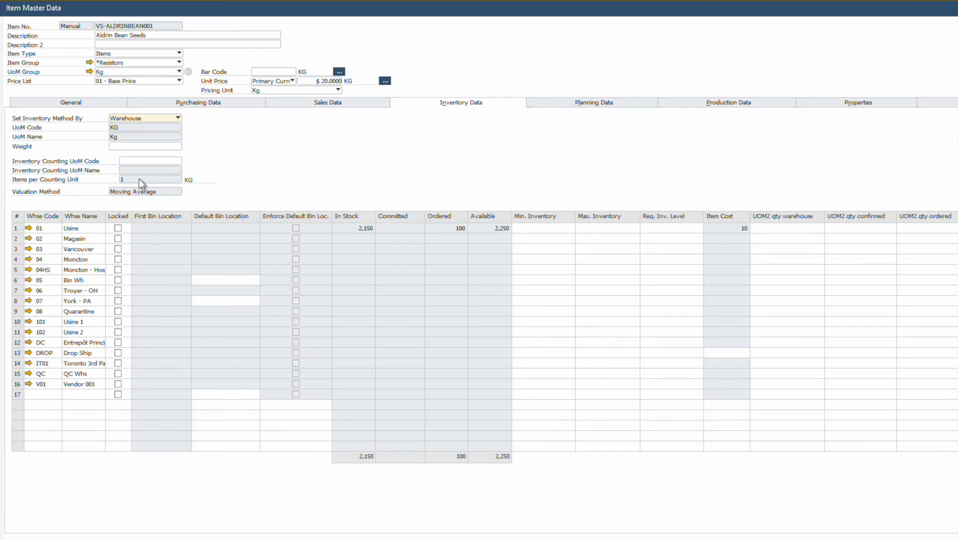
# Check the Set Inventory Method By options, keep Warehouse, and show the planning data.
pyautogui.click(151, 119)
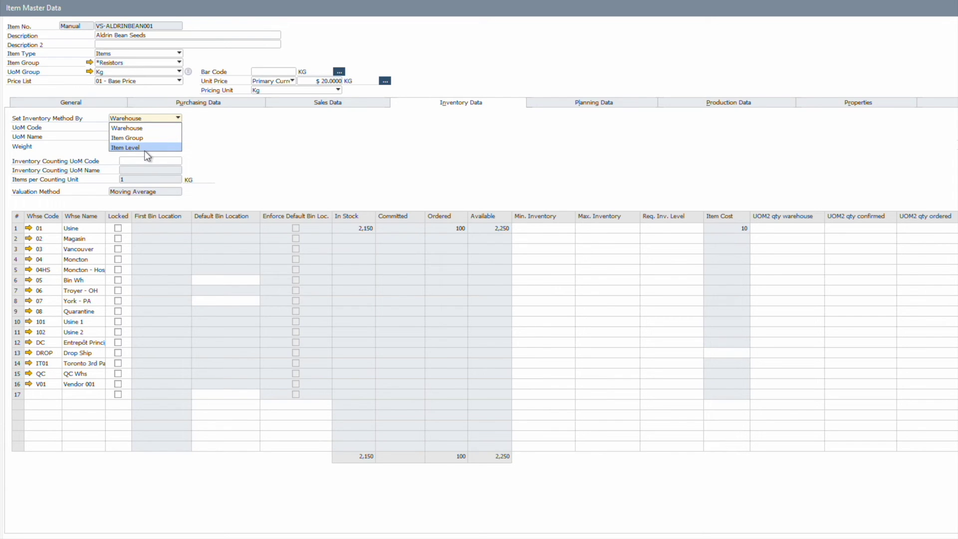
pyautogui.click(220, 160)
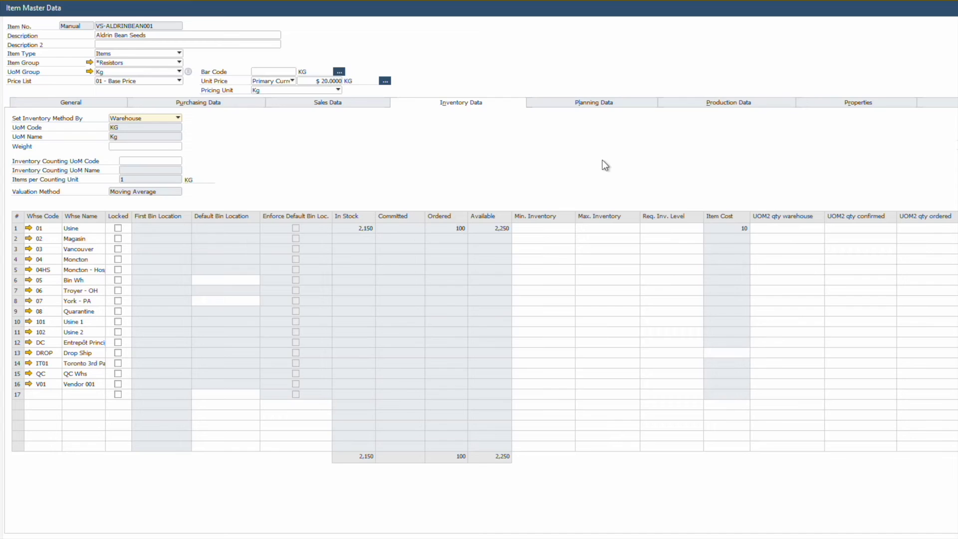
pyautogui.click(602, 103)
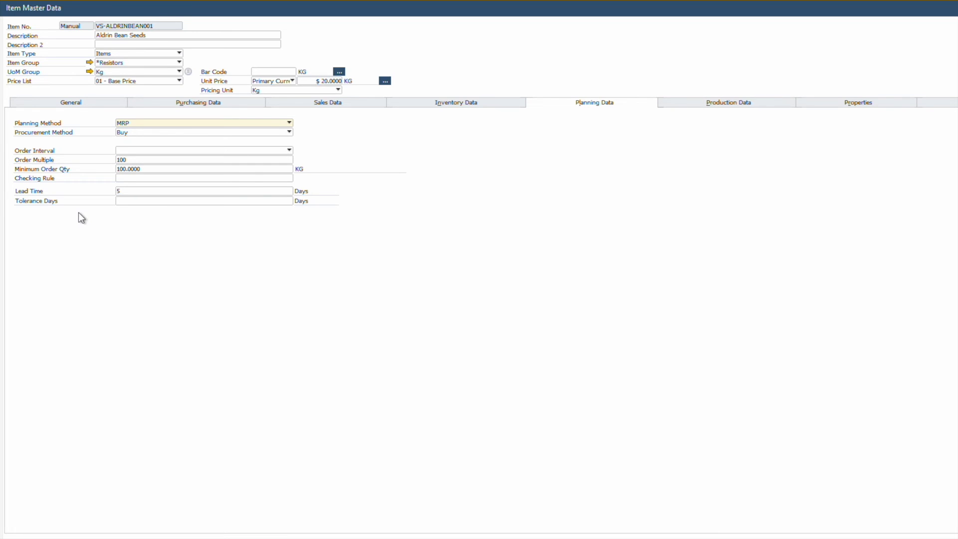
# Review the Planning Method and Procurement Method choices, keeping MRP and Buy, then show production data.
pyautogui.click(159, 124)
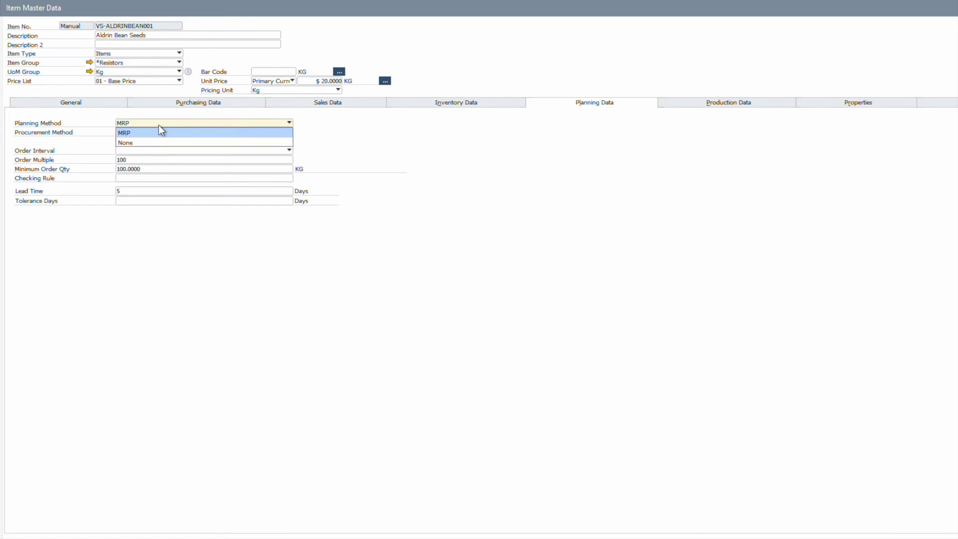
pyautogui.press('Down')
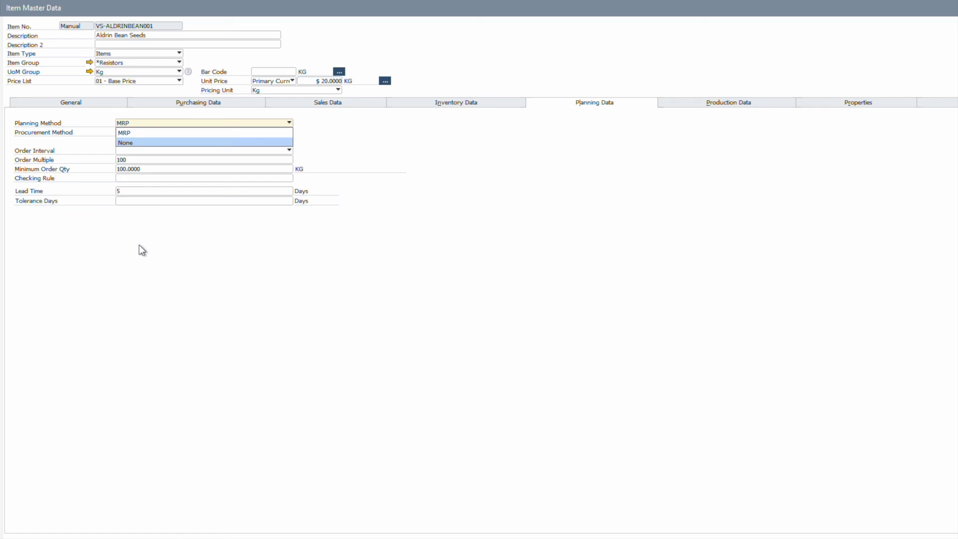
pyautogui.press('Escape')
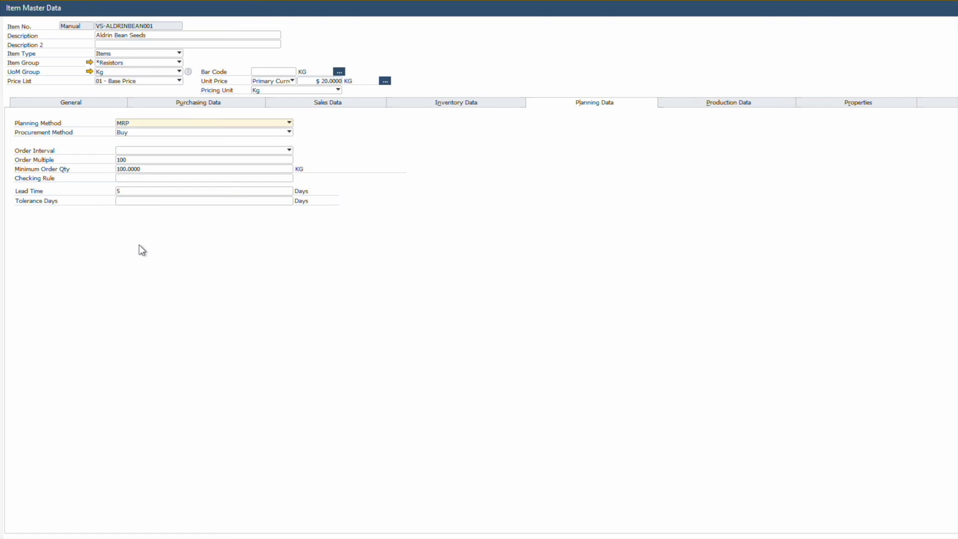
pyautogui.click(178, 139)
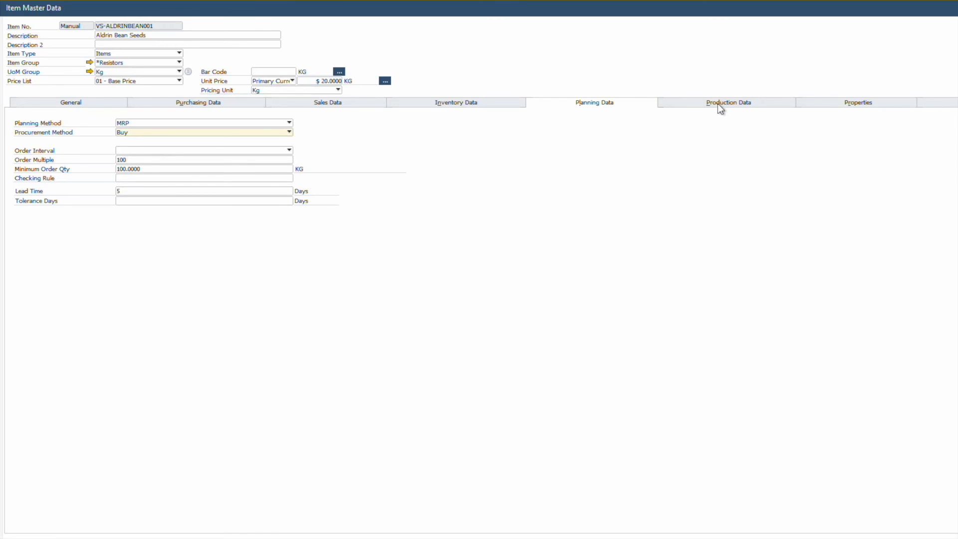
pyautogui.hotkey('shift', 'Tab')
pyautogui.click(175, 133)
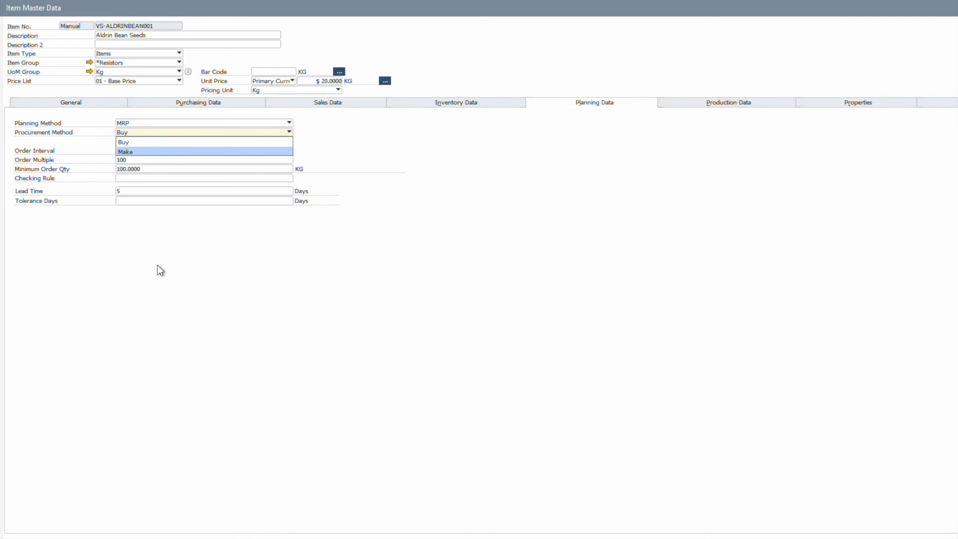
pyautogui.click(720, 106)
# View the item's Properties and Remarks, then cycle onward through its data sections.
pyautogui.click(844, 106)
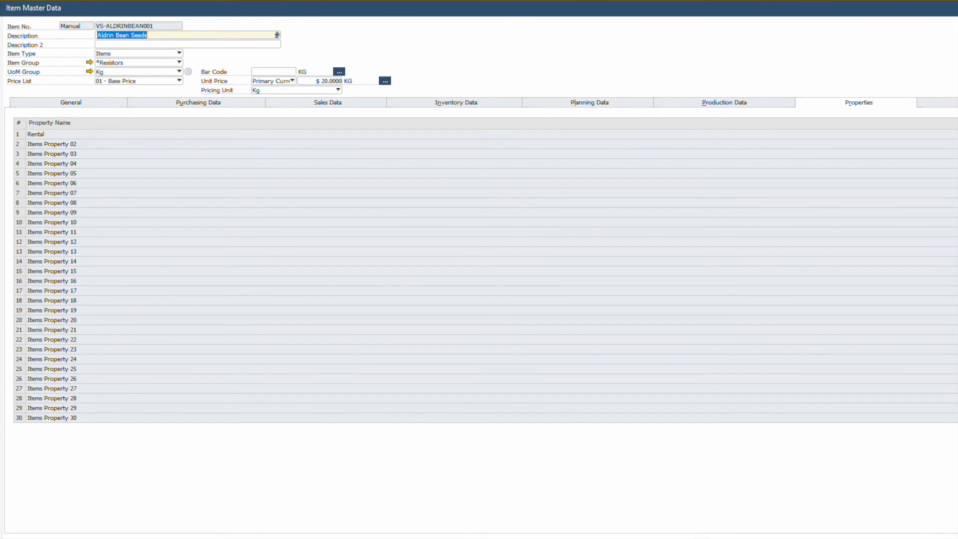
pyautogui.click(937, 103)
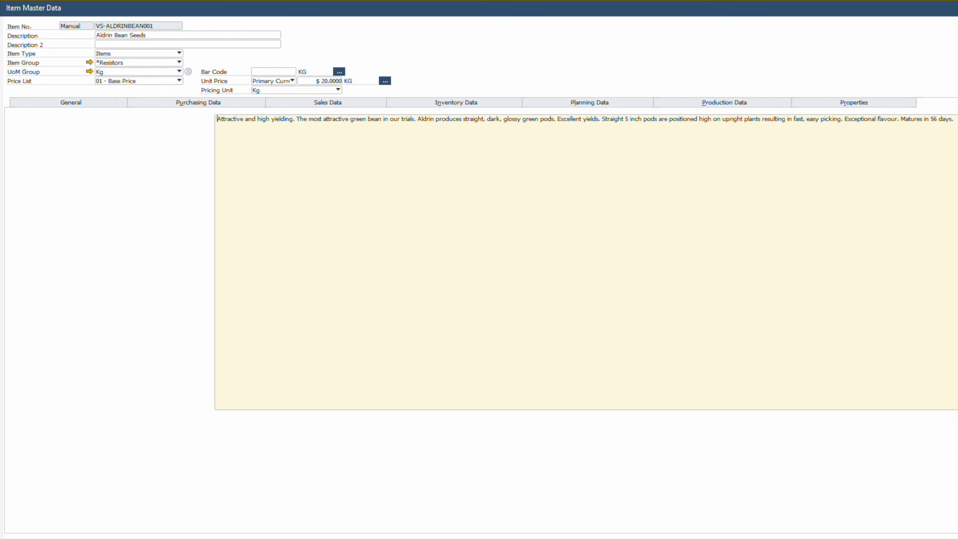
pyautogui.hotkey('ctrl', 'Tab')
pyautogui.hotkey('ctrl', 'Tab')
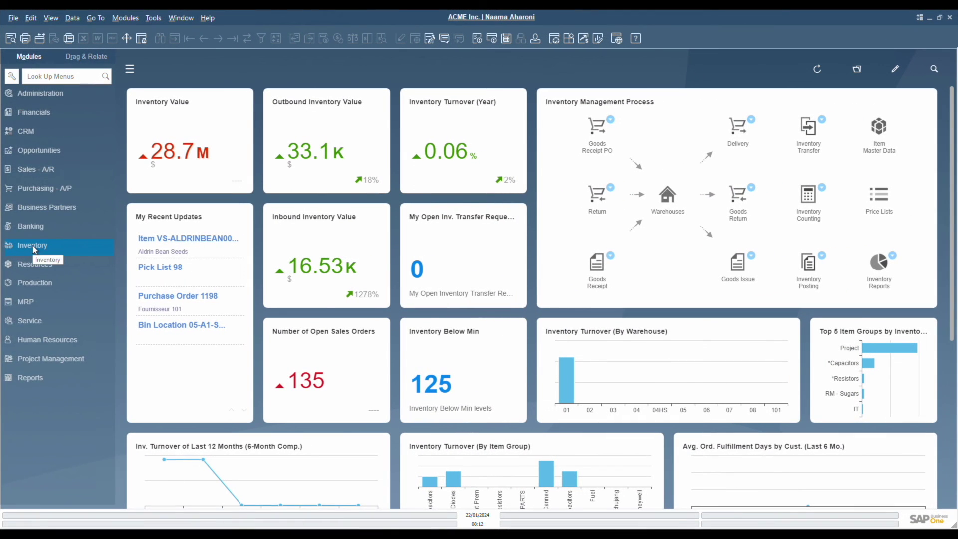
# Start a new Inventory Counting document from Inventory Transactions.
pyautogui.click(34, 245)
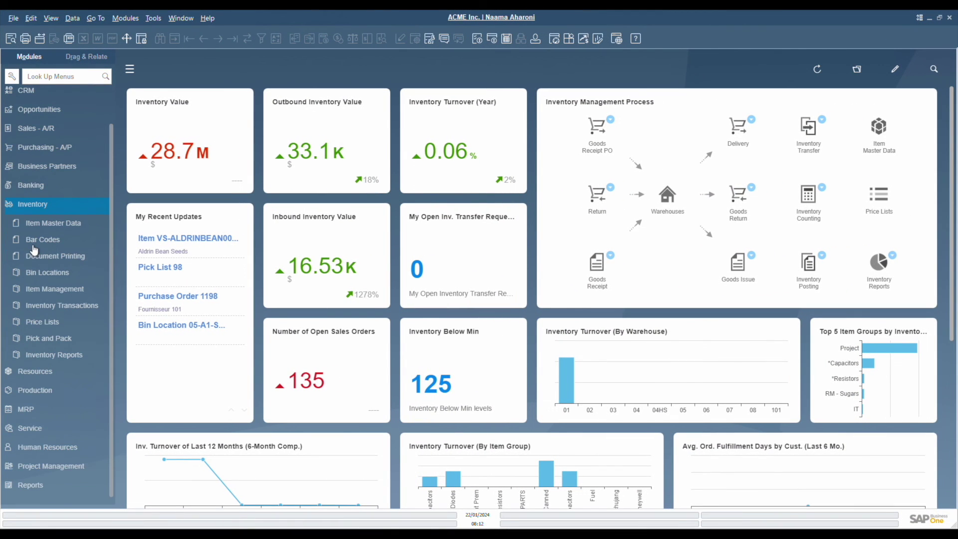
pyautogui.click(45, 306)
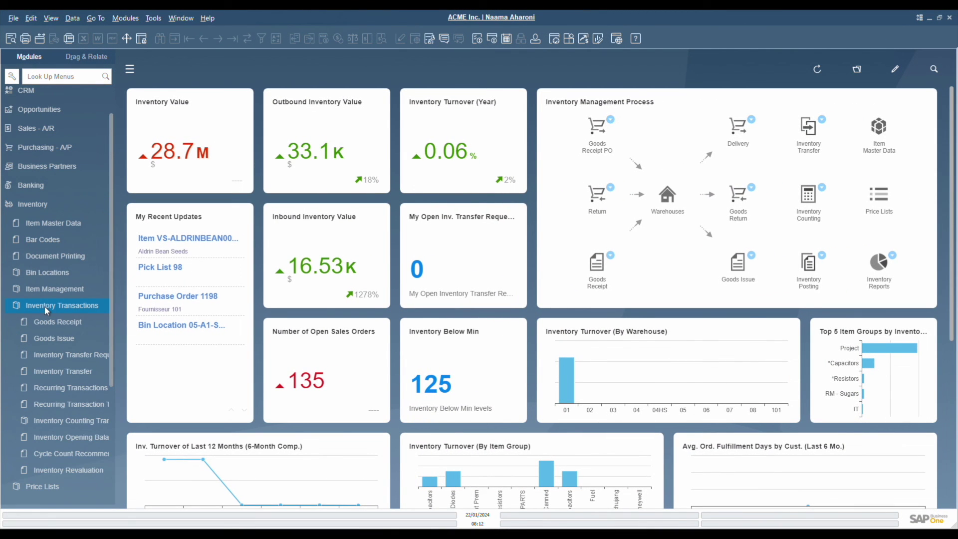
pyautogui.click(58, 421)
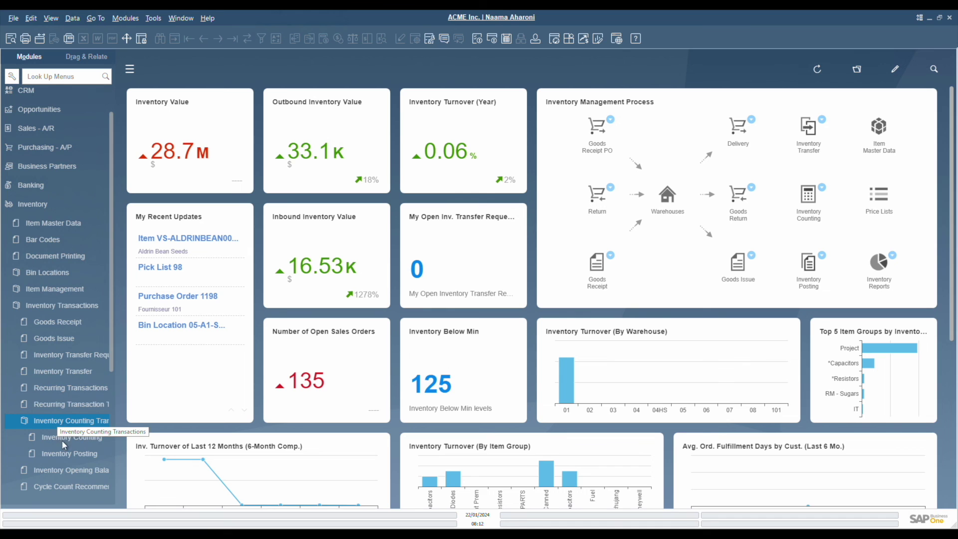
pyautogui.click(88, 437)
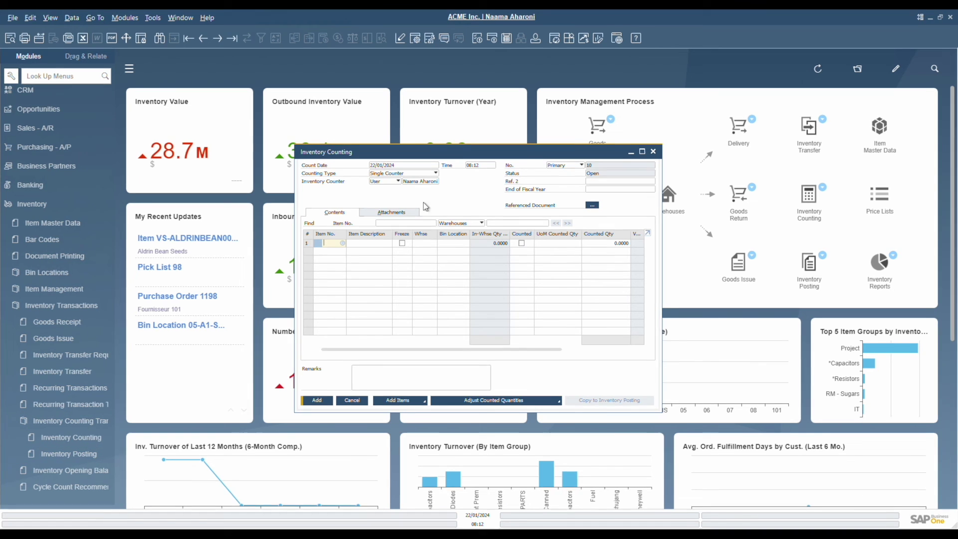
# Keep Single Counter and add the first 15 items to the count.
pyautogui.click(410, 173)
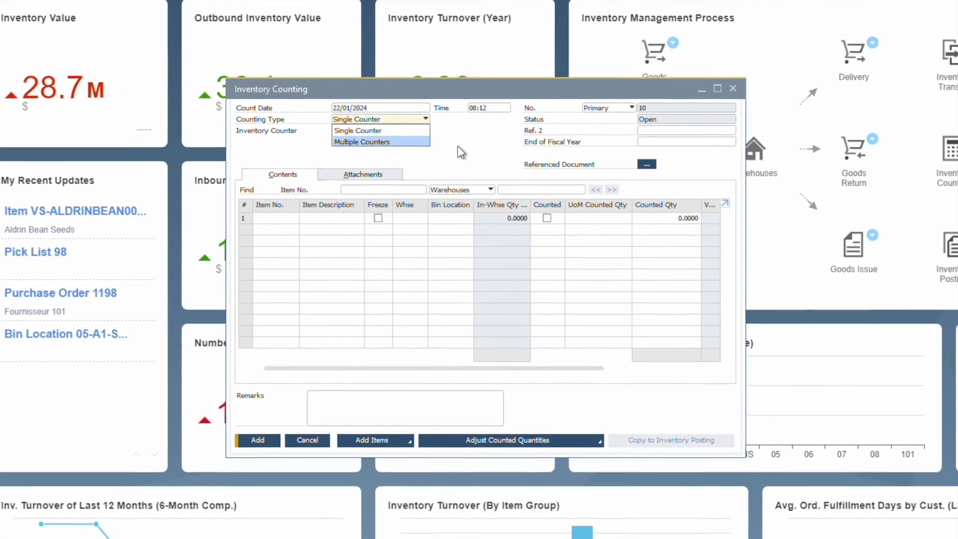
pyautogui.click(302, 230)
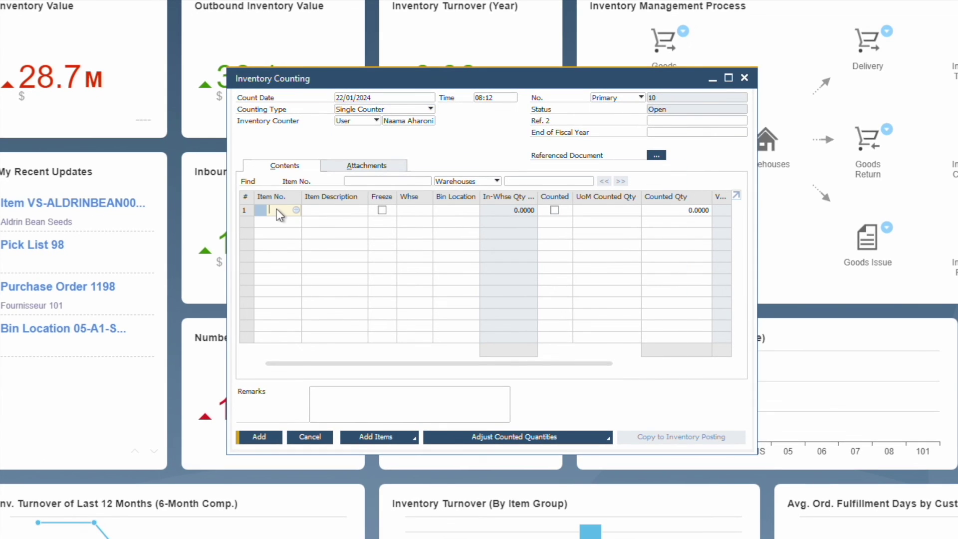
pyautogui.press('Tab')
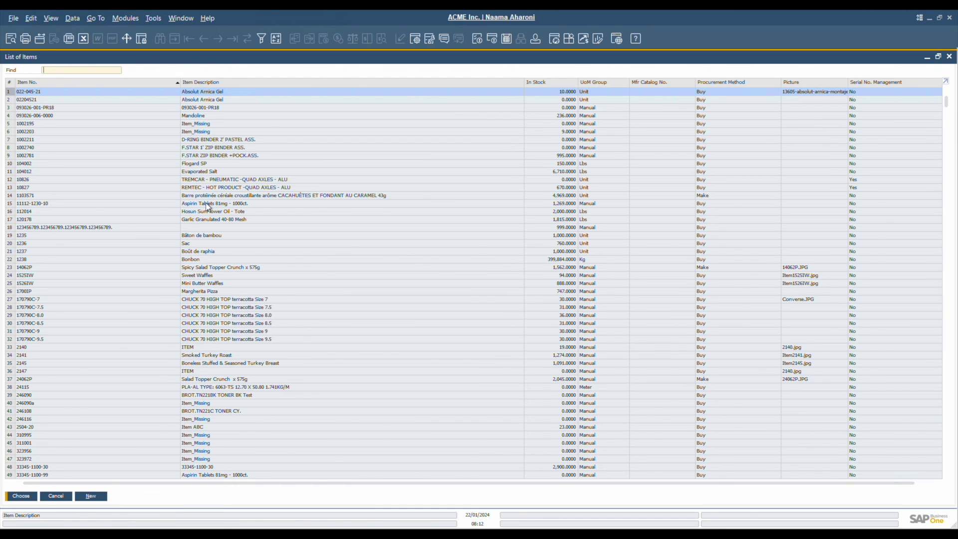
pyautogui.keyDown('shift'); pyautogui.click(208, 203); pyautogui.keyUp('shift')
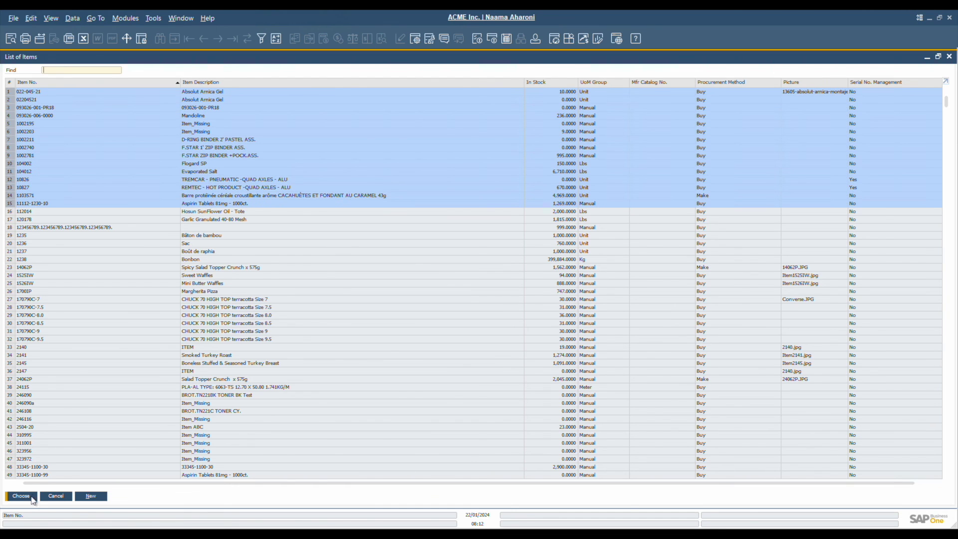
pyautogui.click(21, 496)
# Mark four rows counted, enter 140 for Flogard SP, and copy to Inventory Posting.
pyautogui.click(642, 152)
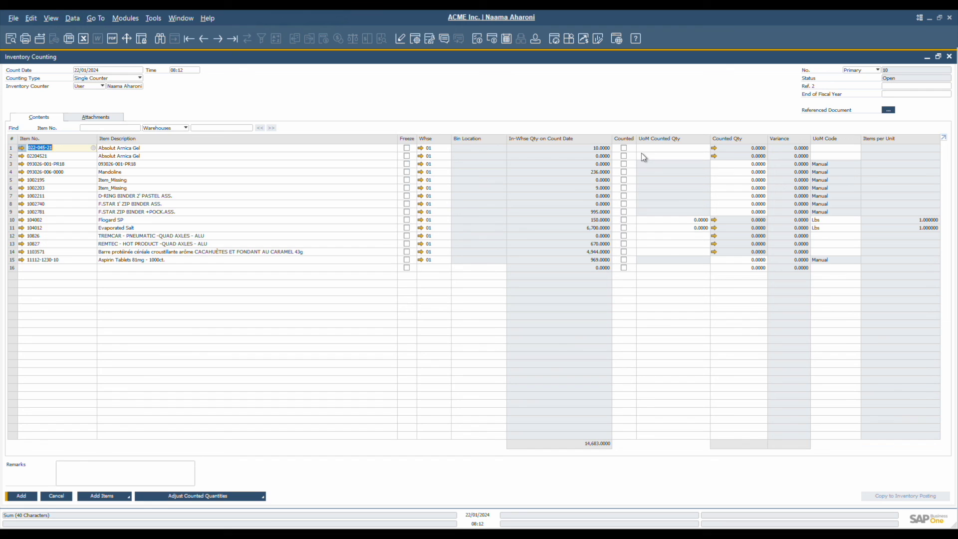
pyautogui.click(624, 148)
pyautogui.click(623, 156)
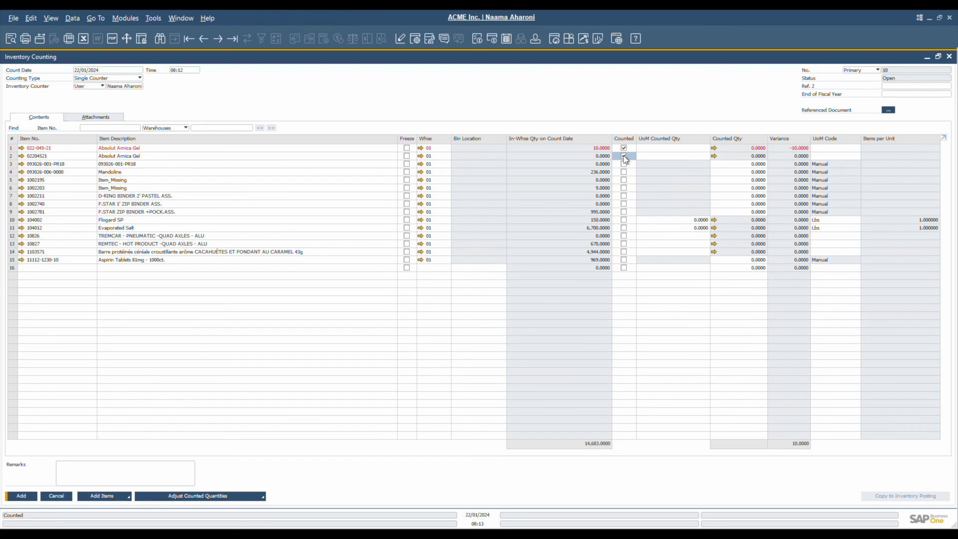
pyautogui.click(624, 164)
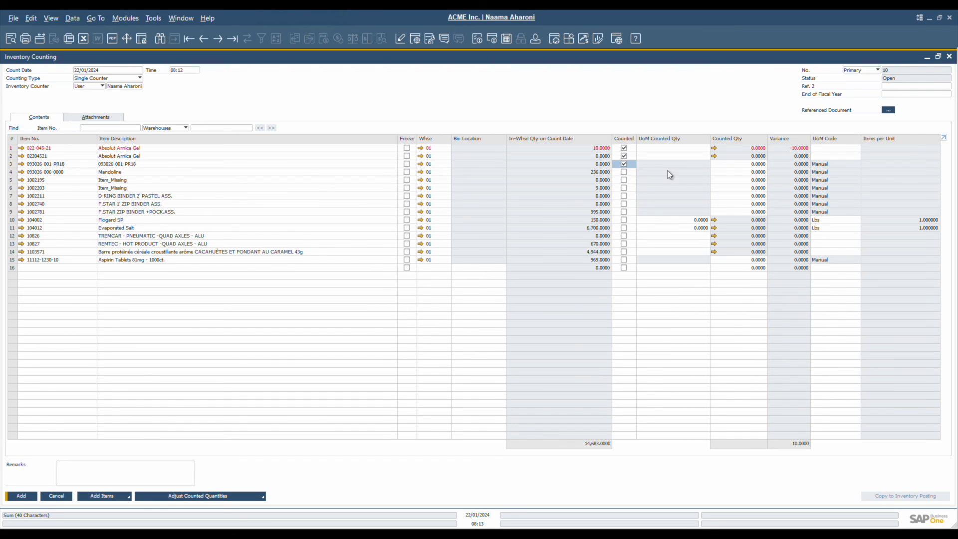
pyautogui.click(623, 220)
pyautogui.click(687, 219)
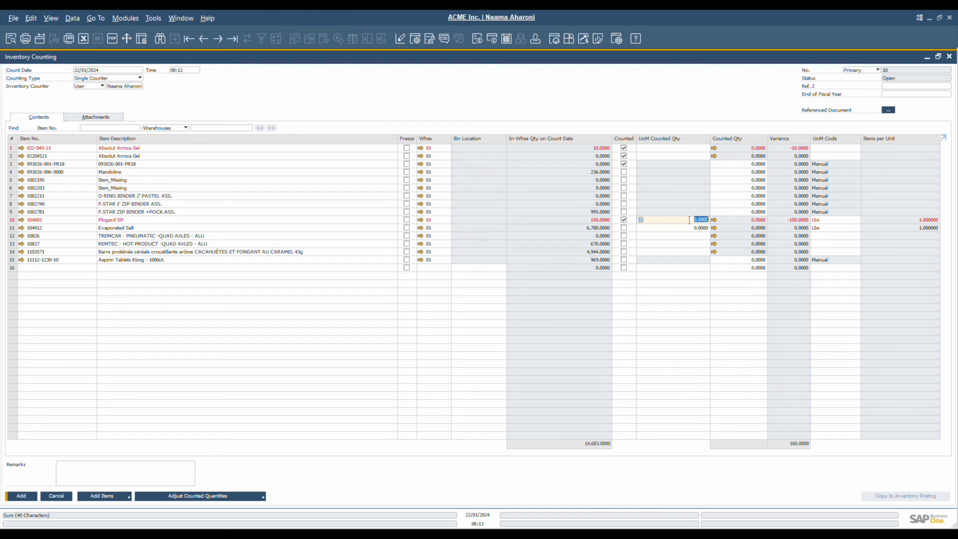
pyautogui.write('140')
pyautogui.press('Tab')
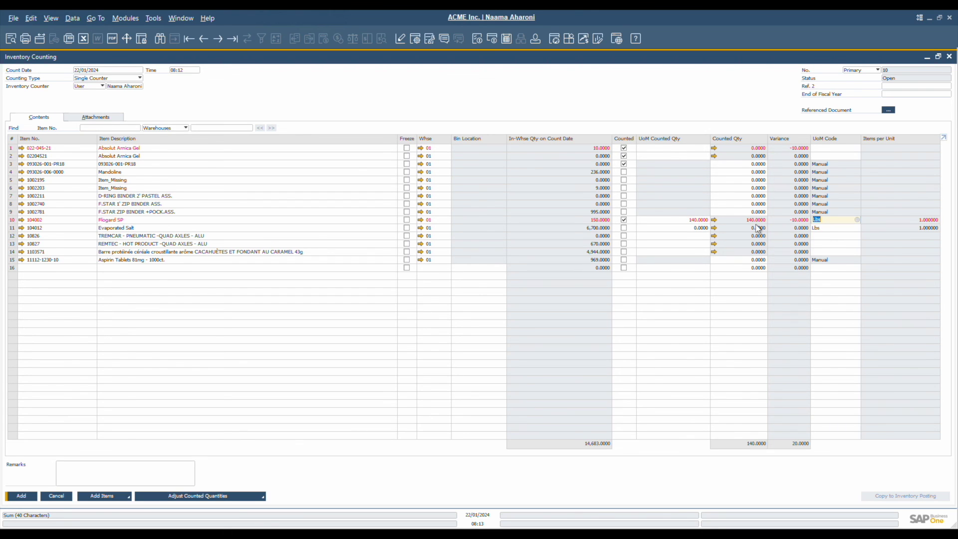
pyautogui.press('Return')
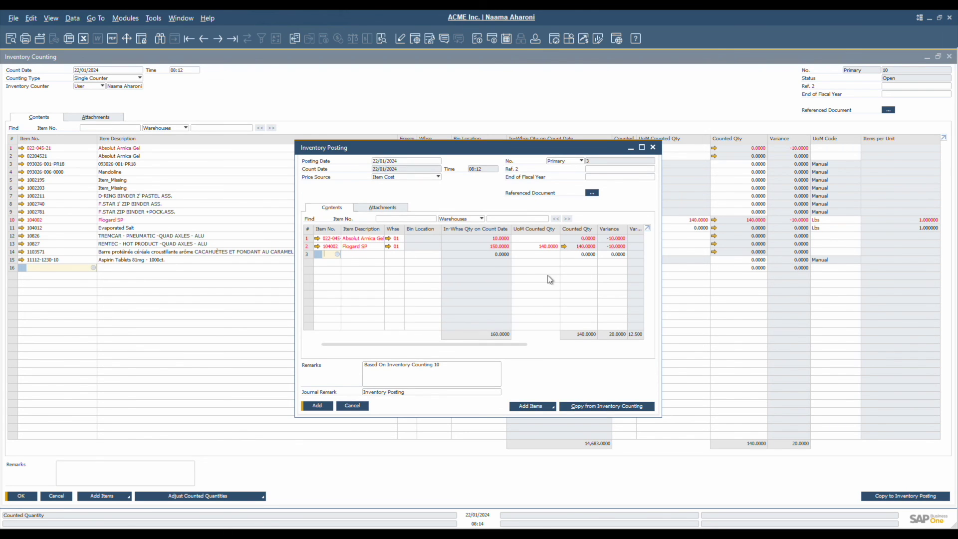